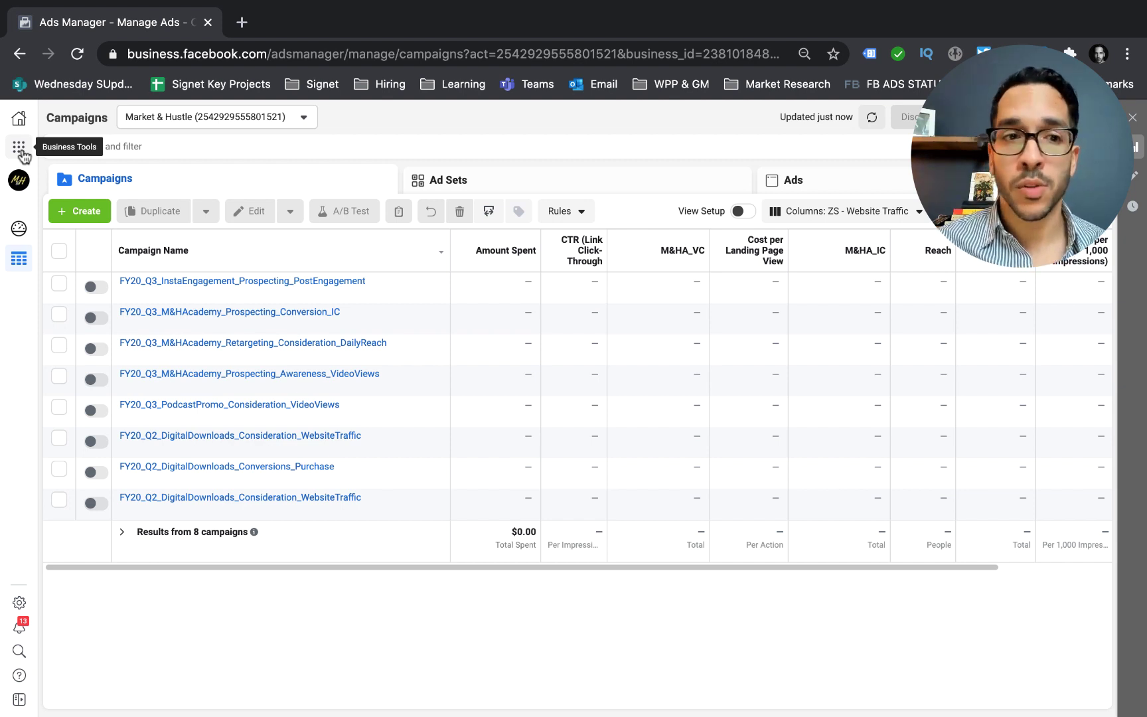
- Open the Audiences page of the Market & Hustle ad account
click(19, 147)
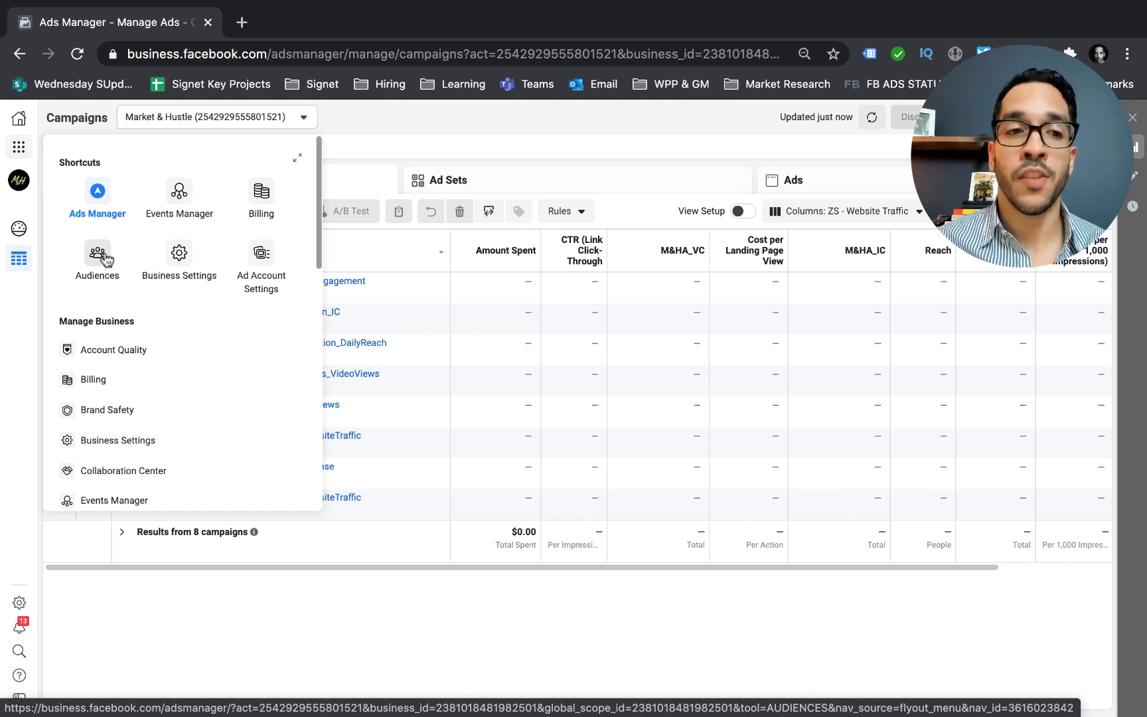
scroll(218, 372, down, 5)
scroll(218, 372, down, 10)
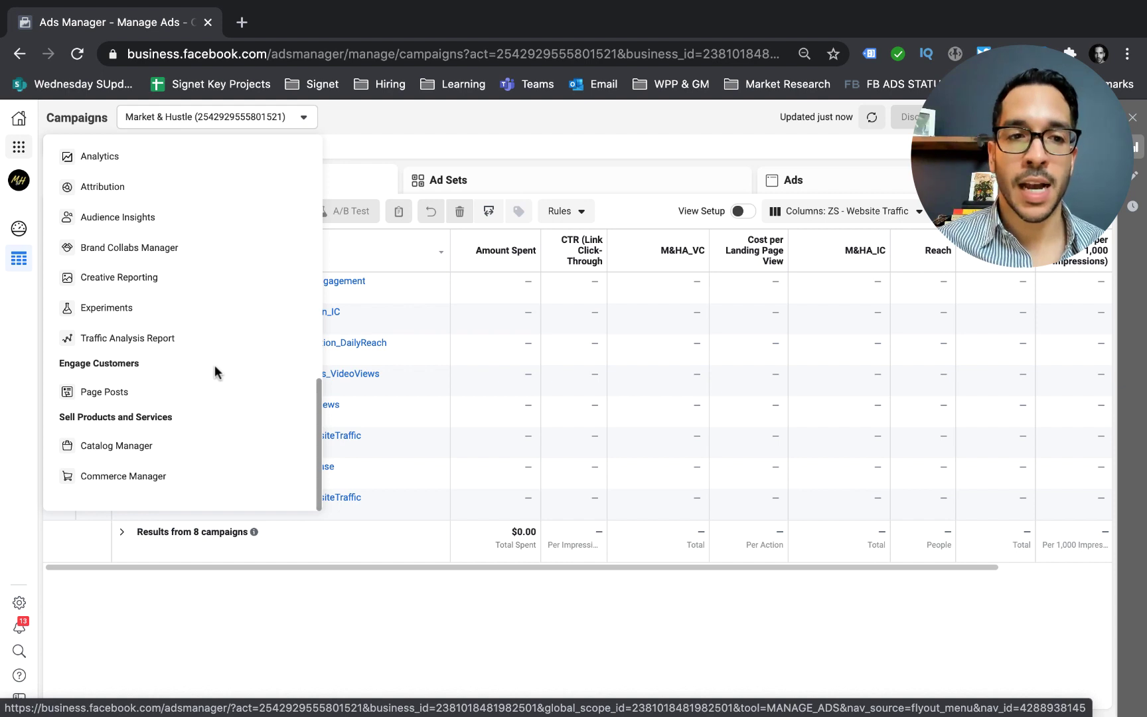
scroll(217, 370, up, 15)
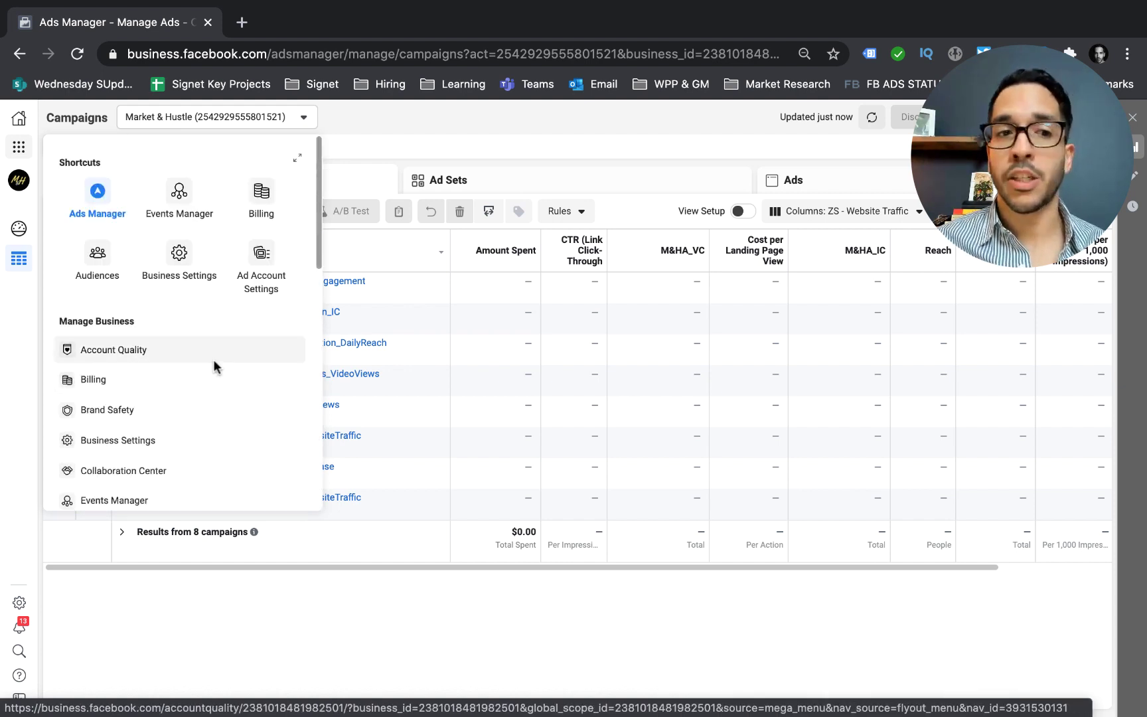
click(99, 259)
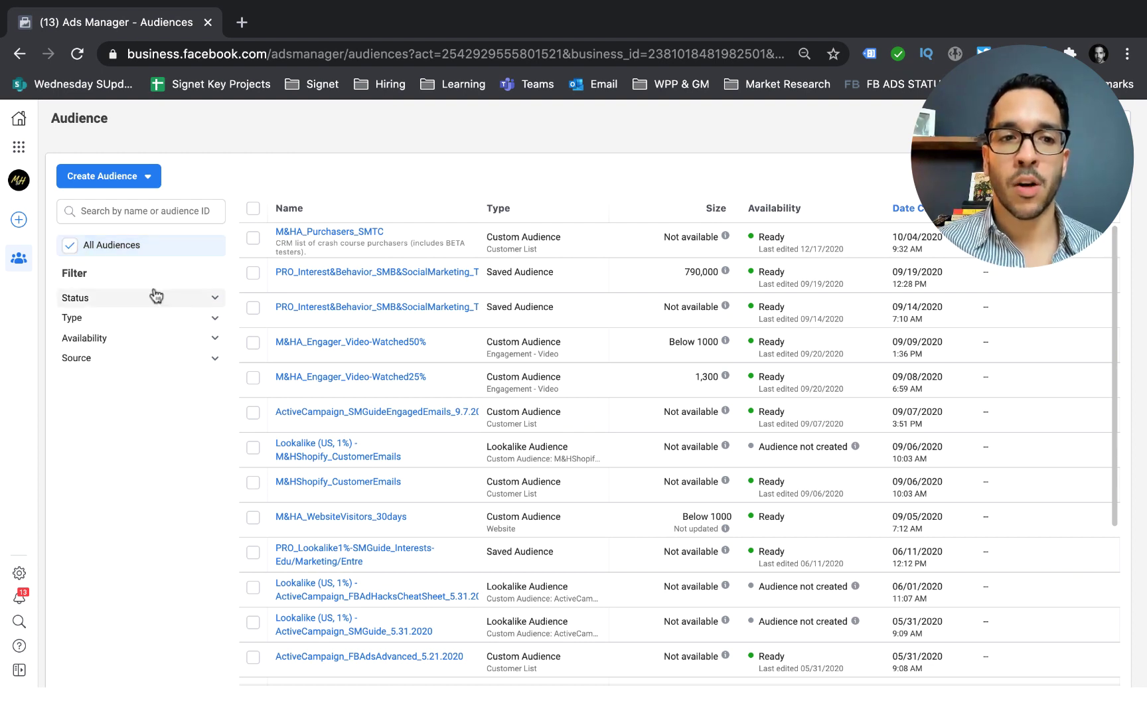
- Expand the audience Type filter to view the available audience types
click(210, 299)
click(208, 300)
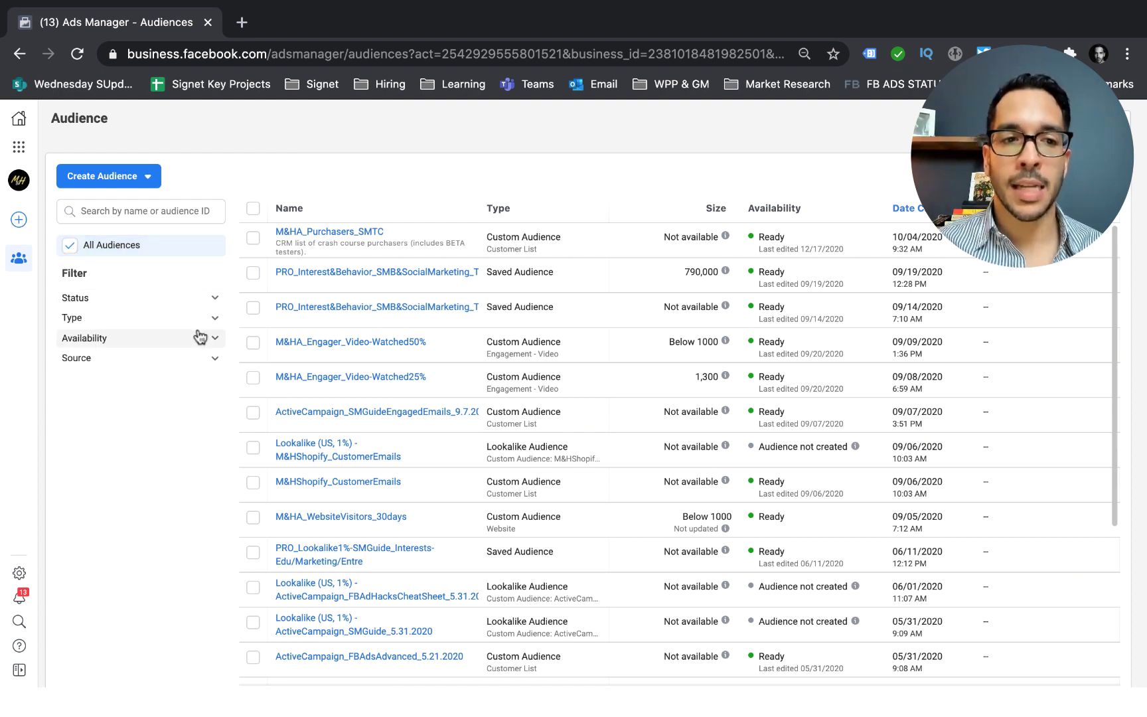
click(132, 318)
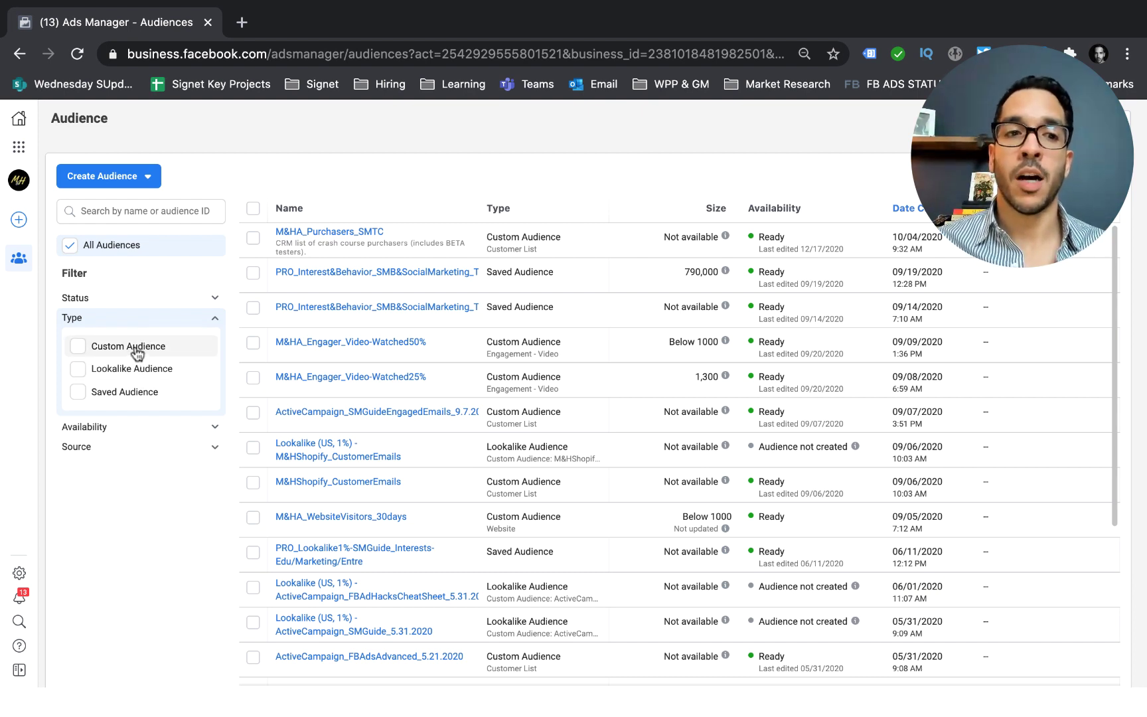
- Start a new custom audience that uses a customer list as its source
click(151, 182)
mouse_move(146, 210)
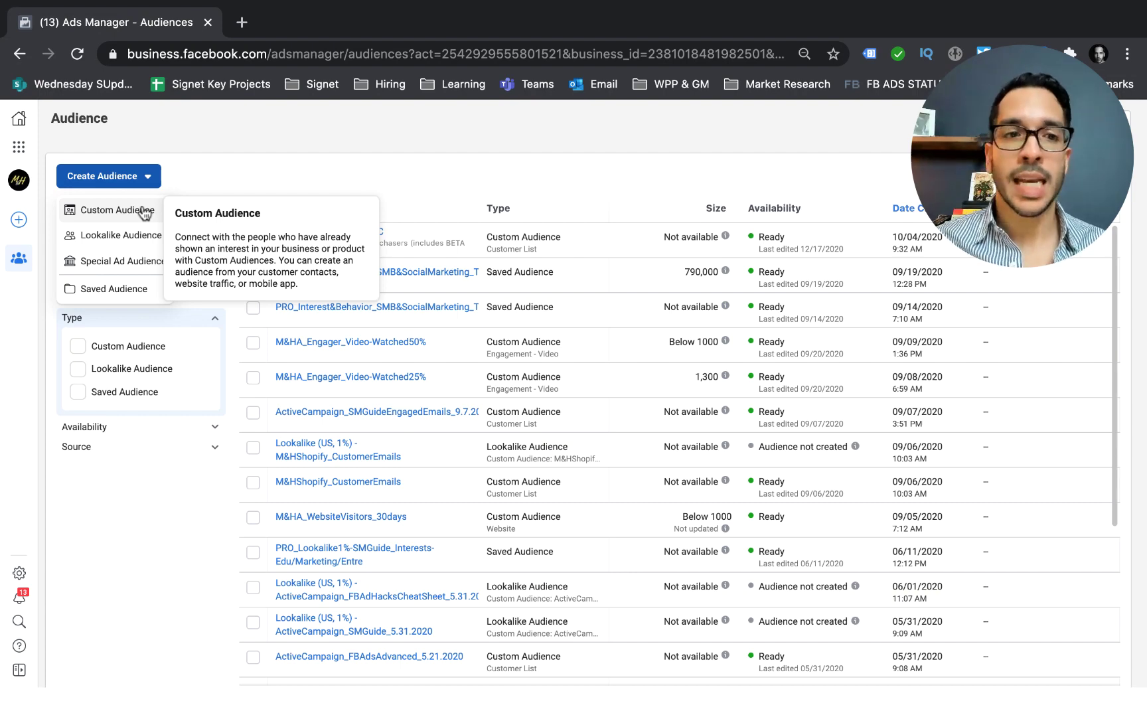
click(145, 210)
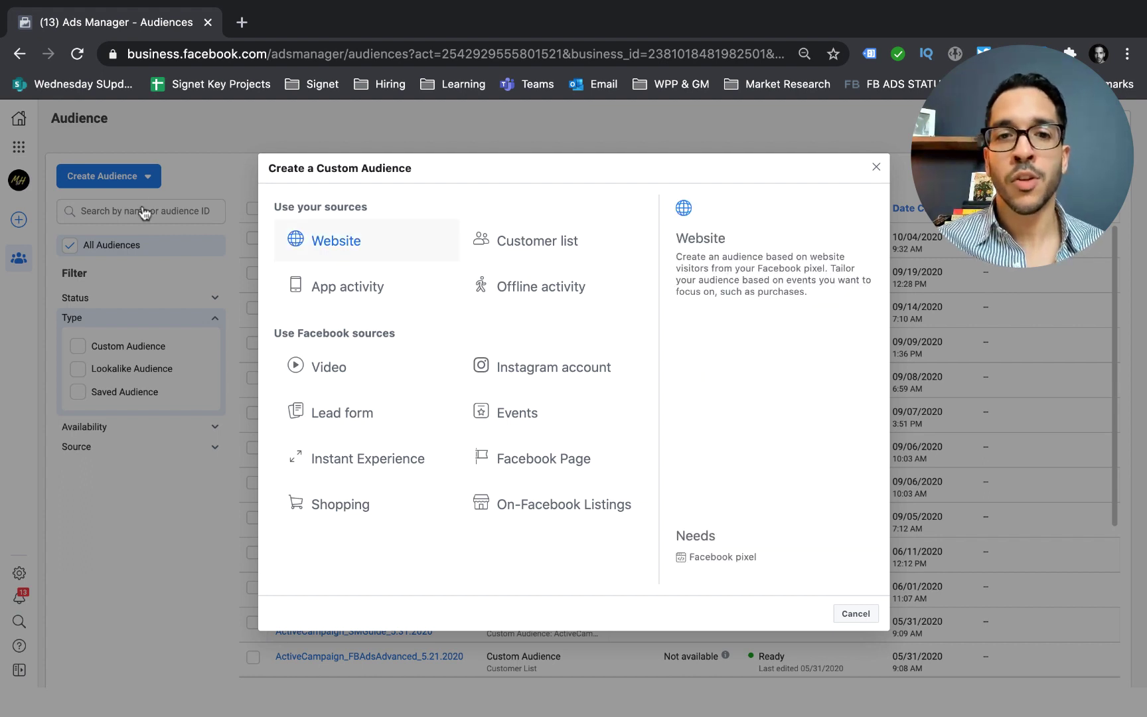
click(505, 242)
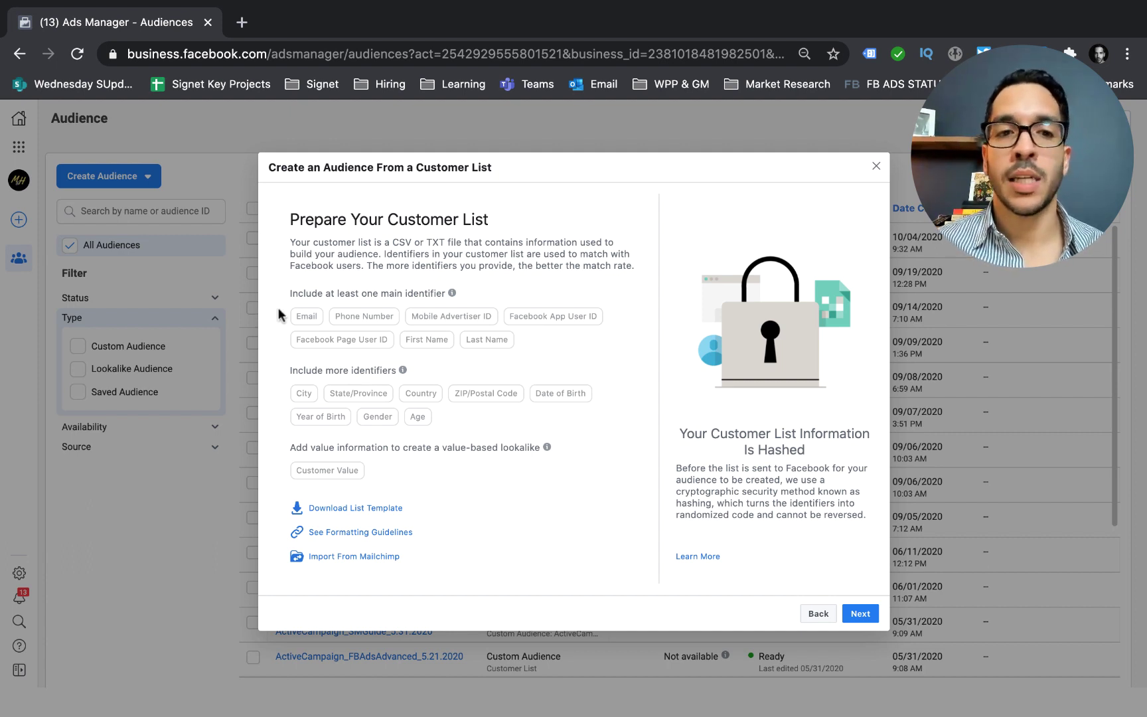
- Review the customer list identifiers and continue with a list that doesn't include customer value
mouse_move(402, 369)
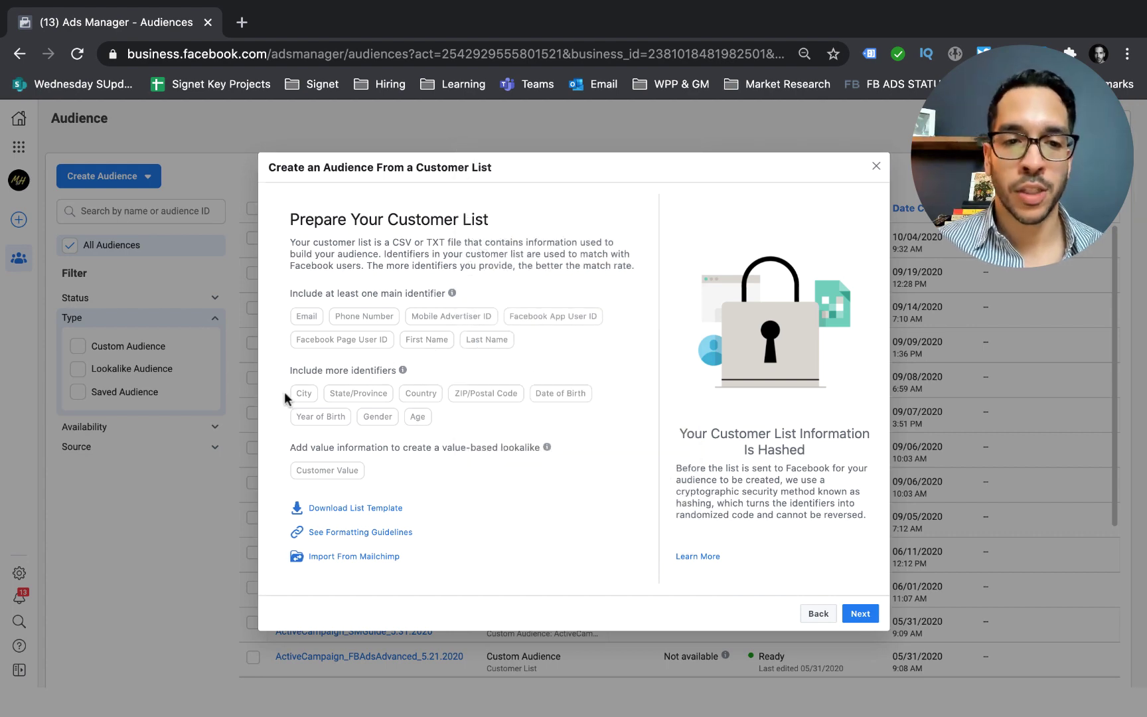
mouse_move(290, 450)
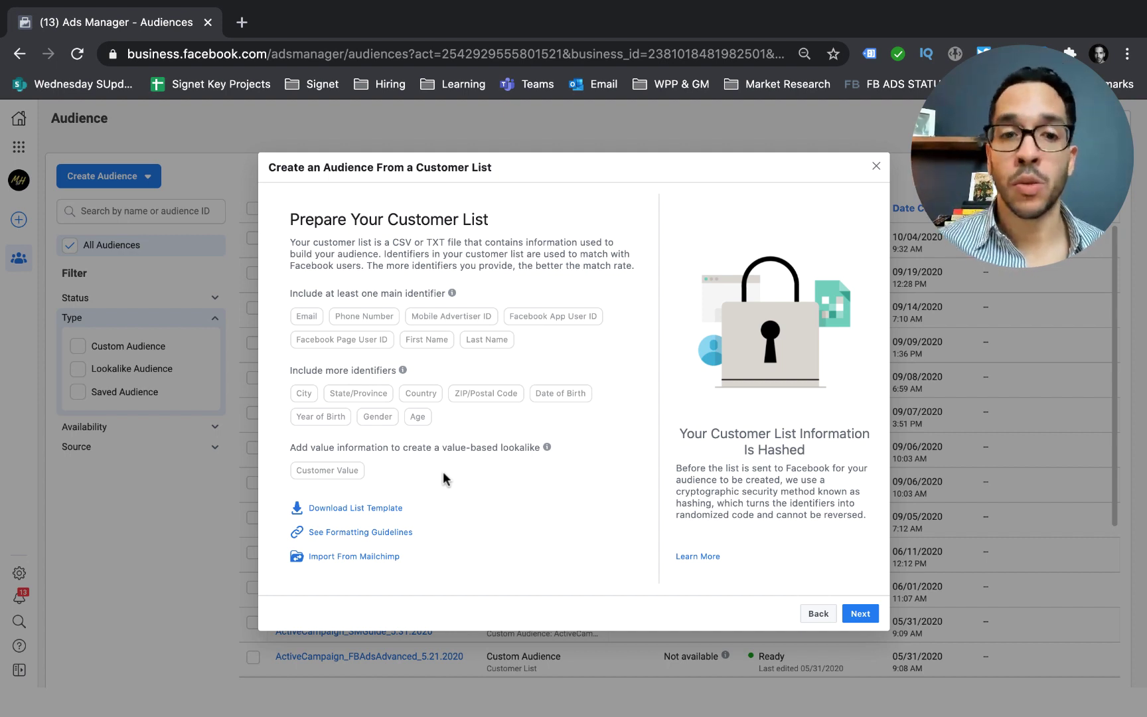
click(861, 613)
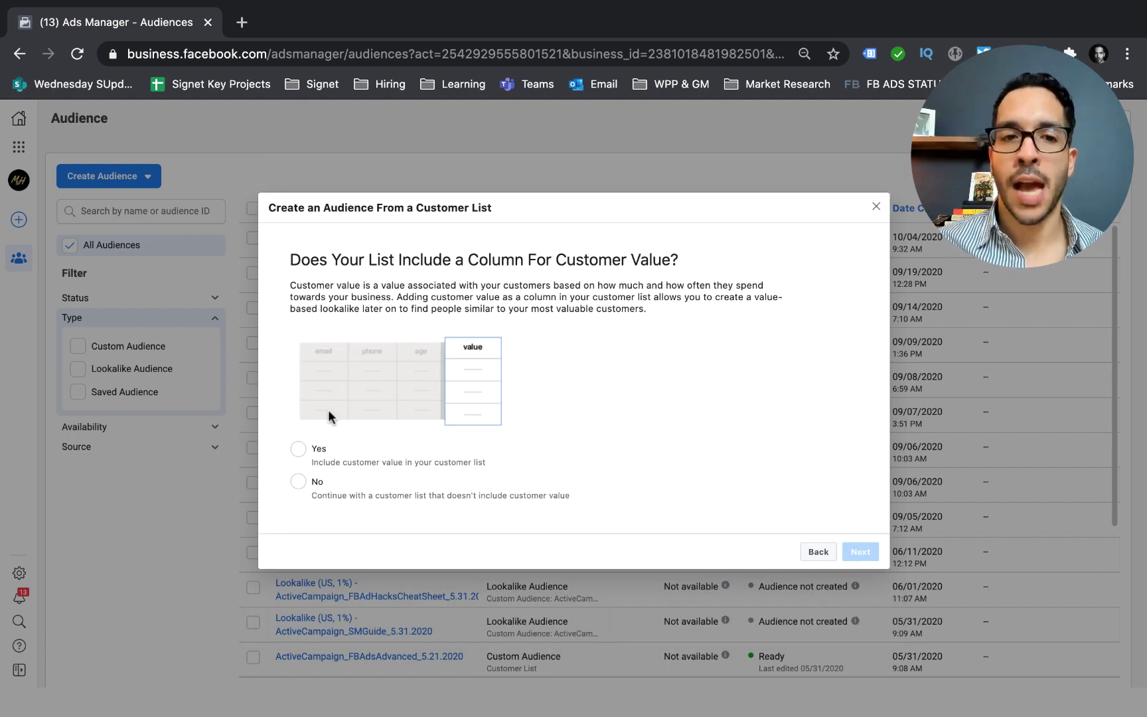
click(299, 482)
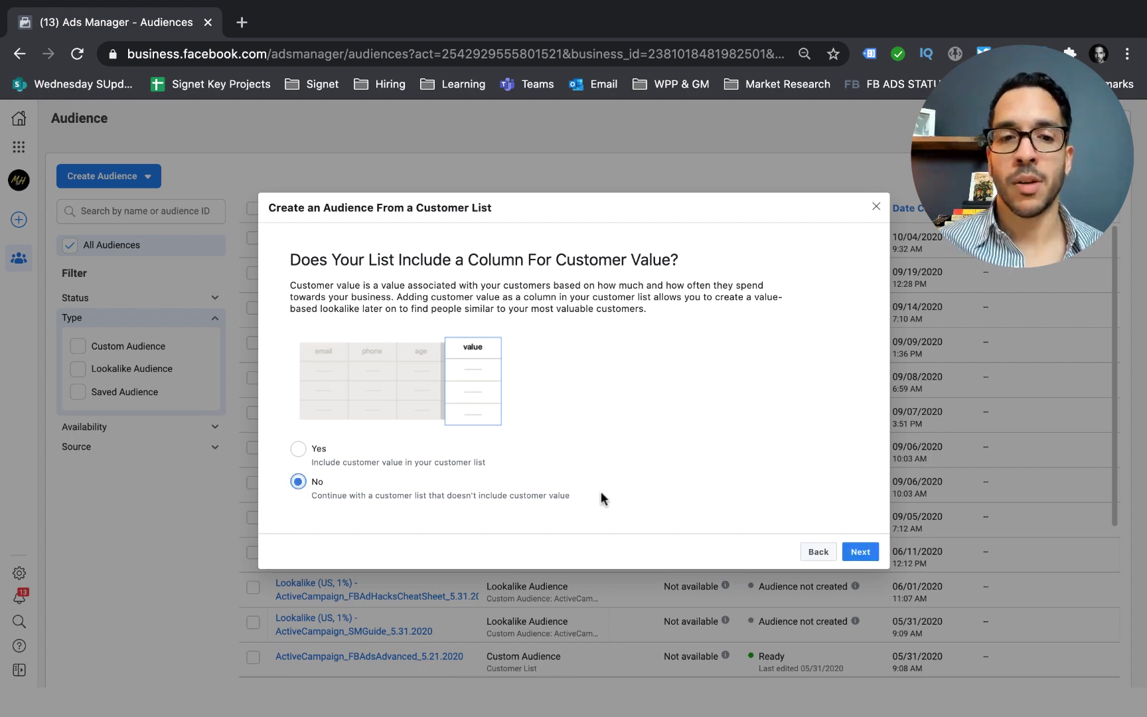
click(861, 550)
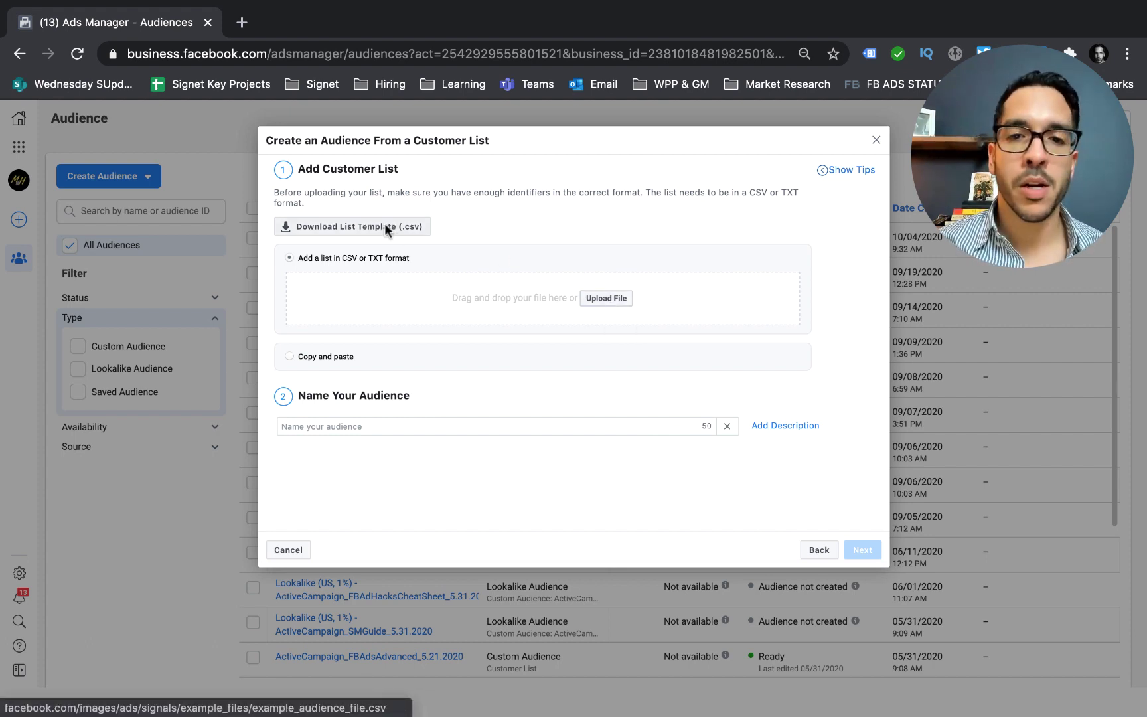
- Add Emails_PaidSocial_12.25.2020.csv from the desktop as the customer list, keep the audience name Emails_PaidSocial_12.25.2020, and continue to identifier mapping
click(606, 299)
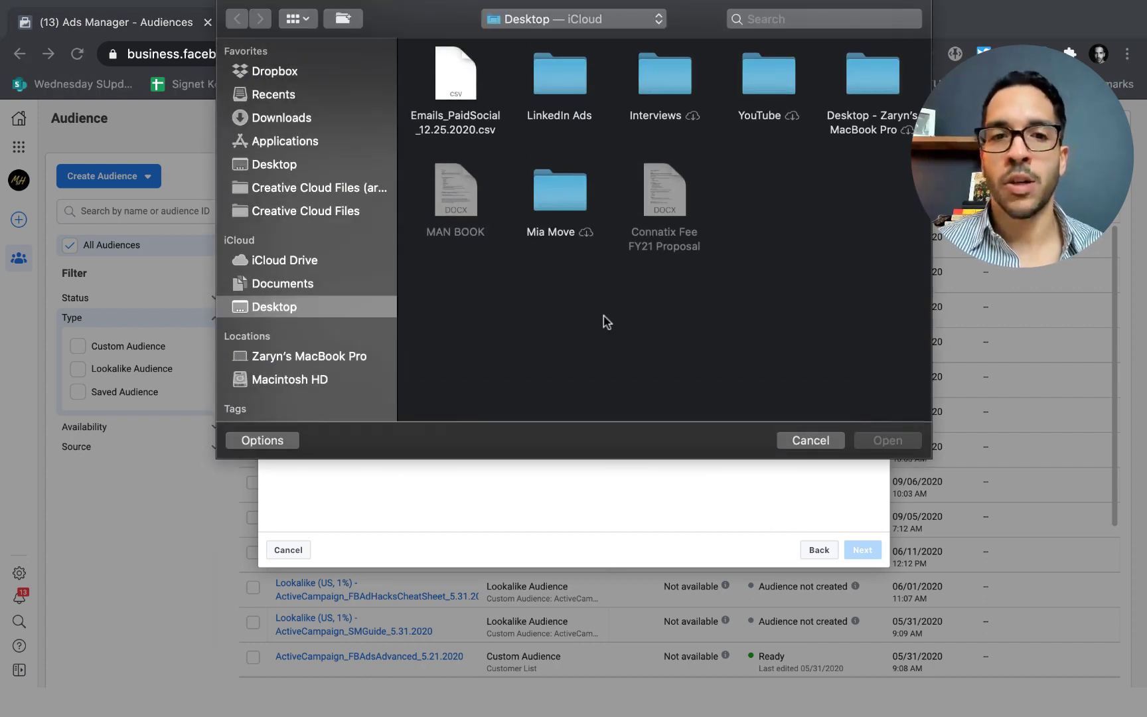
click(461, 121)
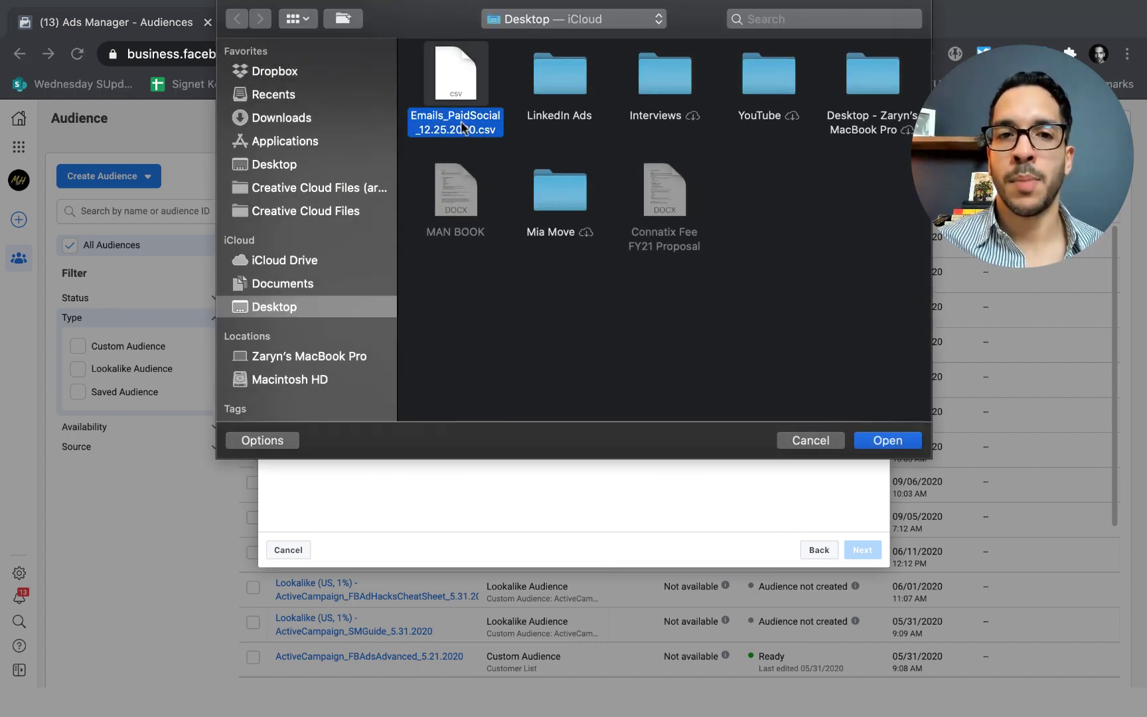
click(896, 442)
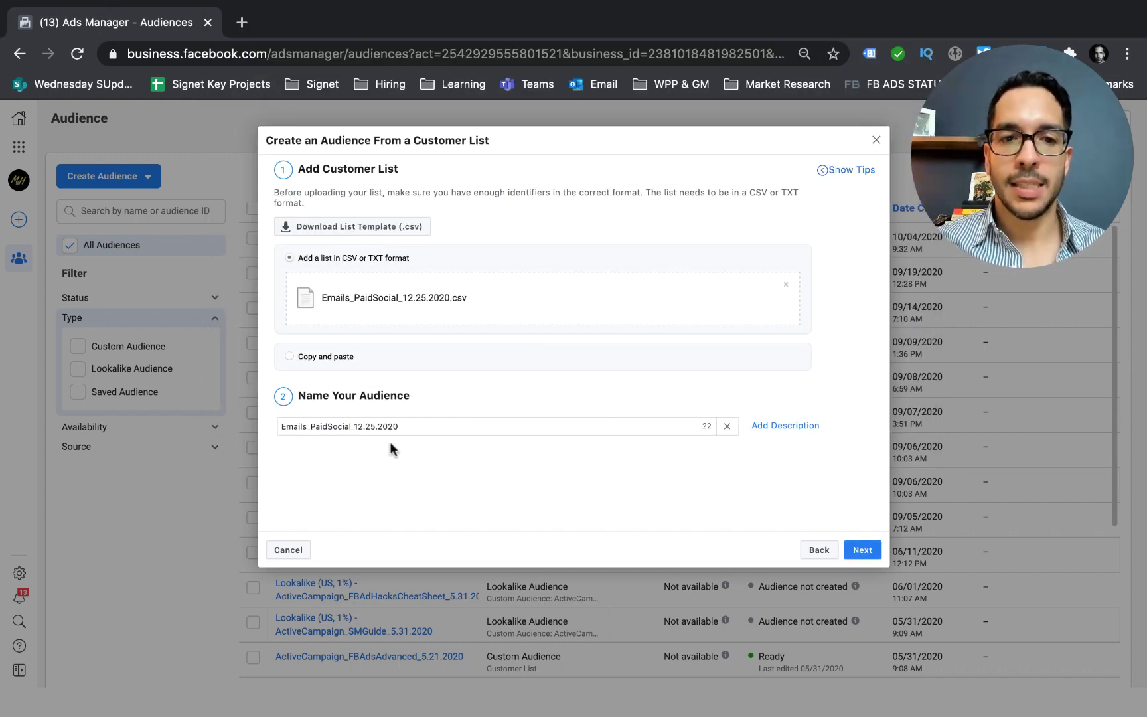
click(435, 427)
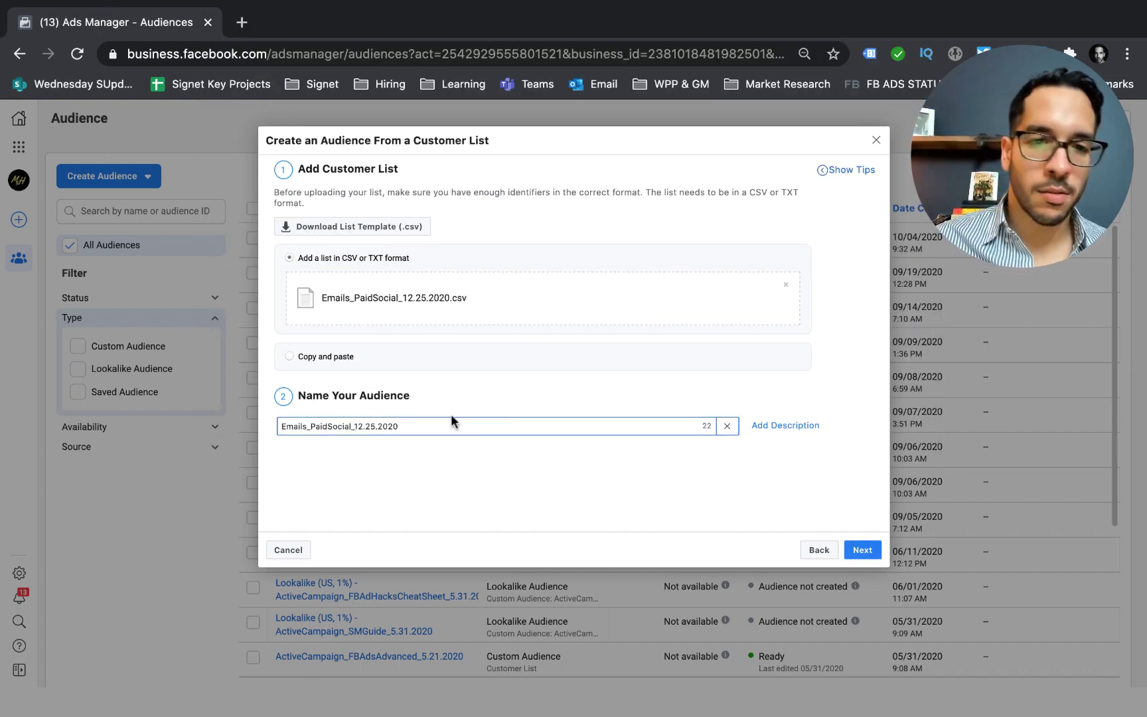
click(859, 552)
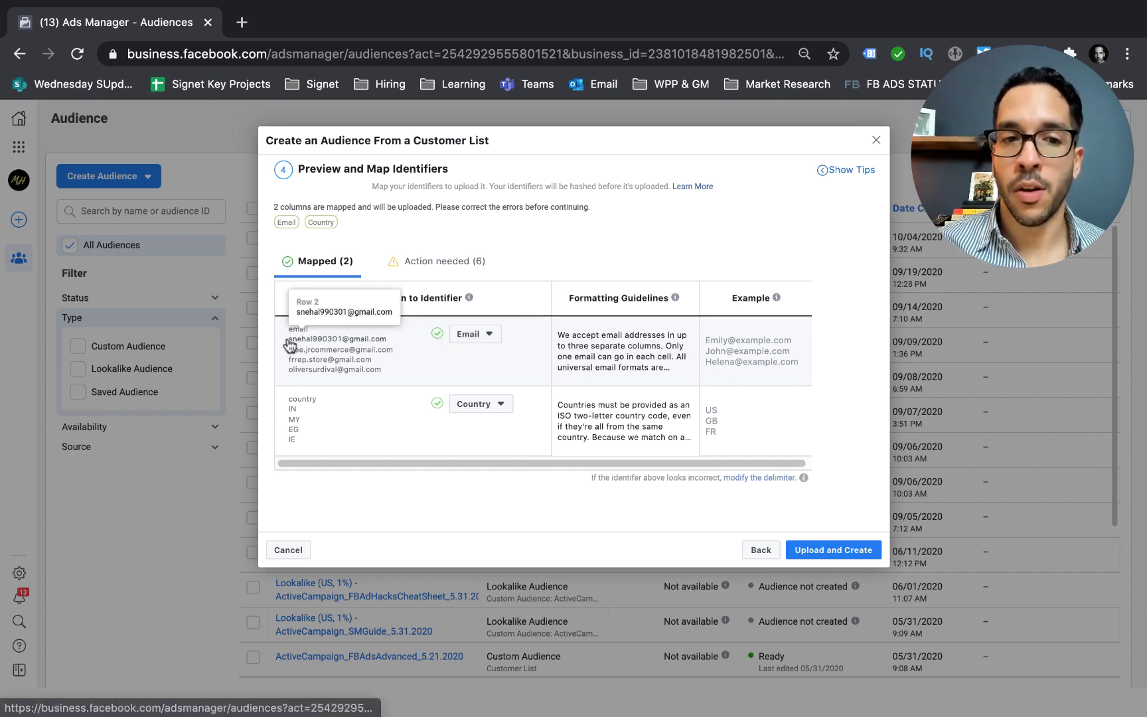
- Keep the email column mapped to Email and map the unmapped first_name column to First Name
click(479, 336)
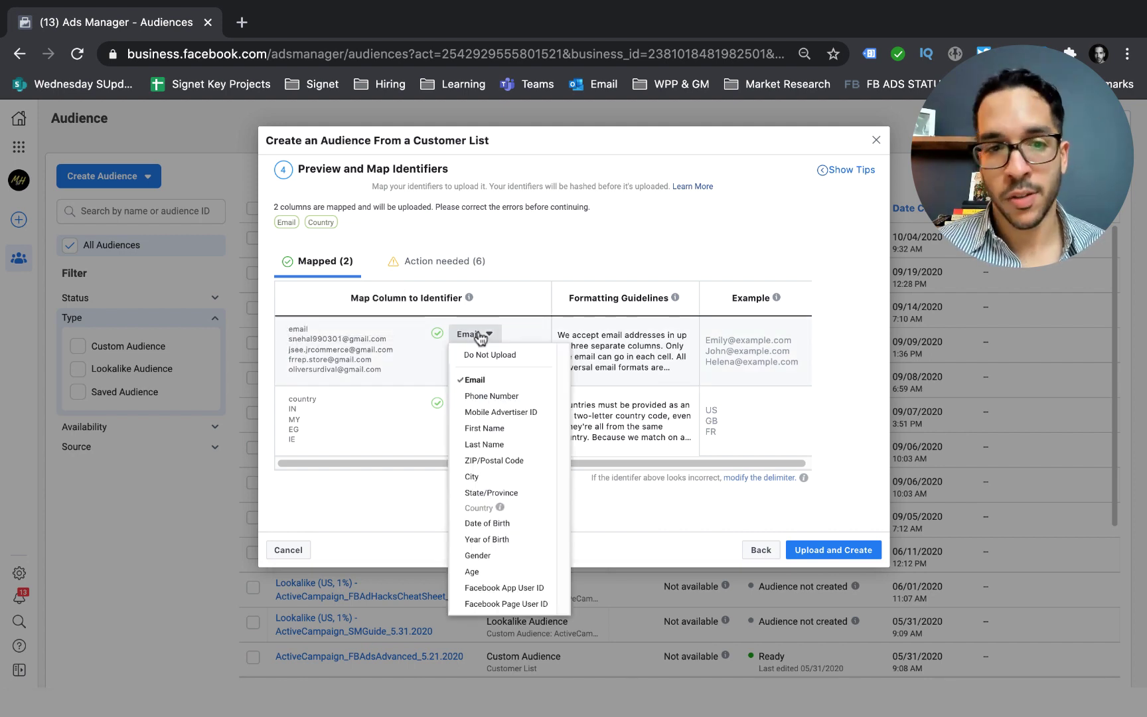
click(489, 378)
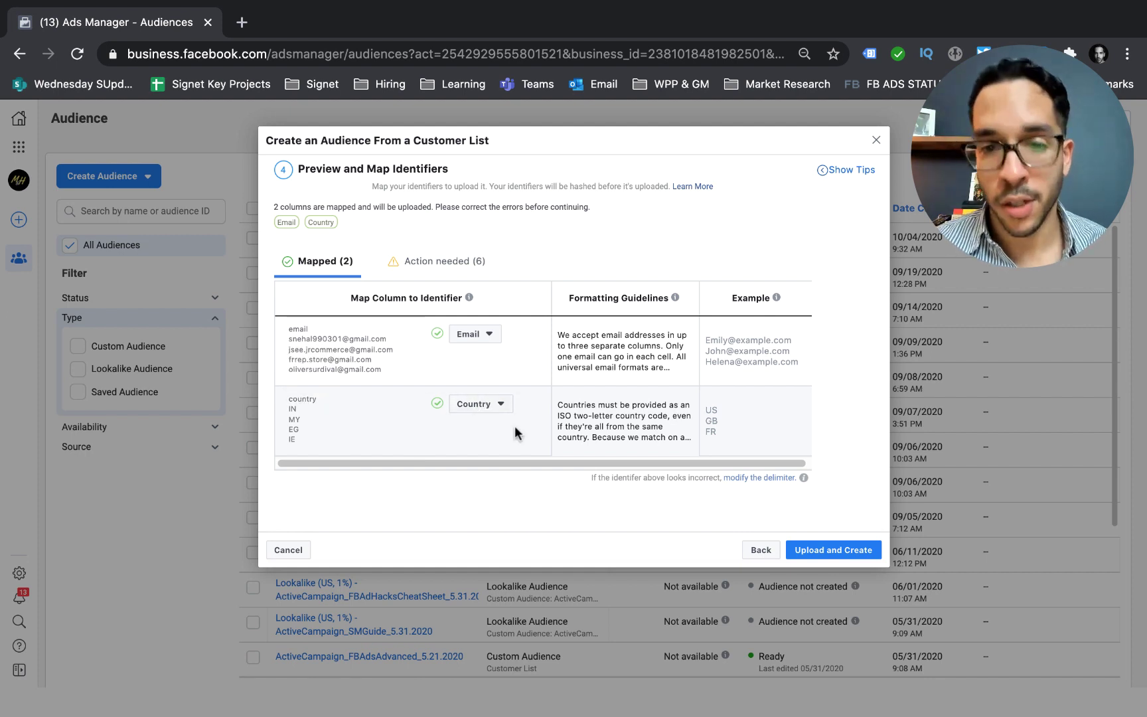
click(451, 266)
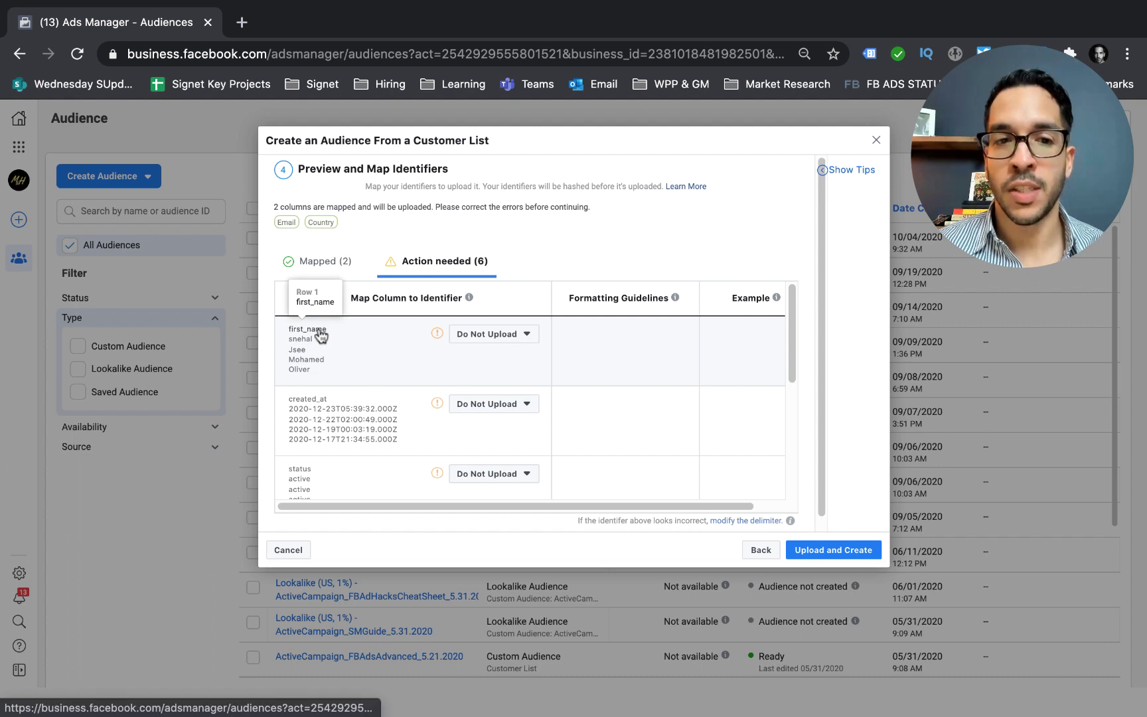
click(473, 333)
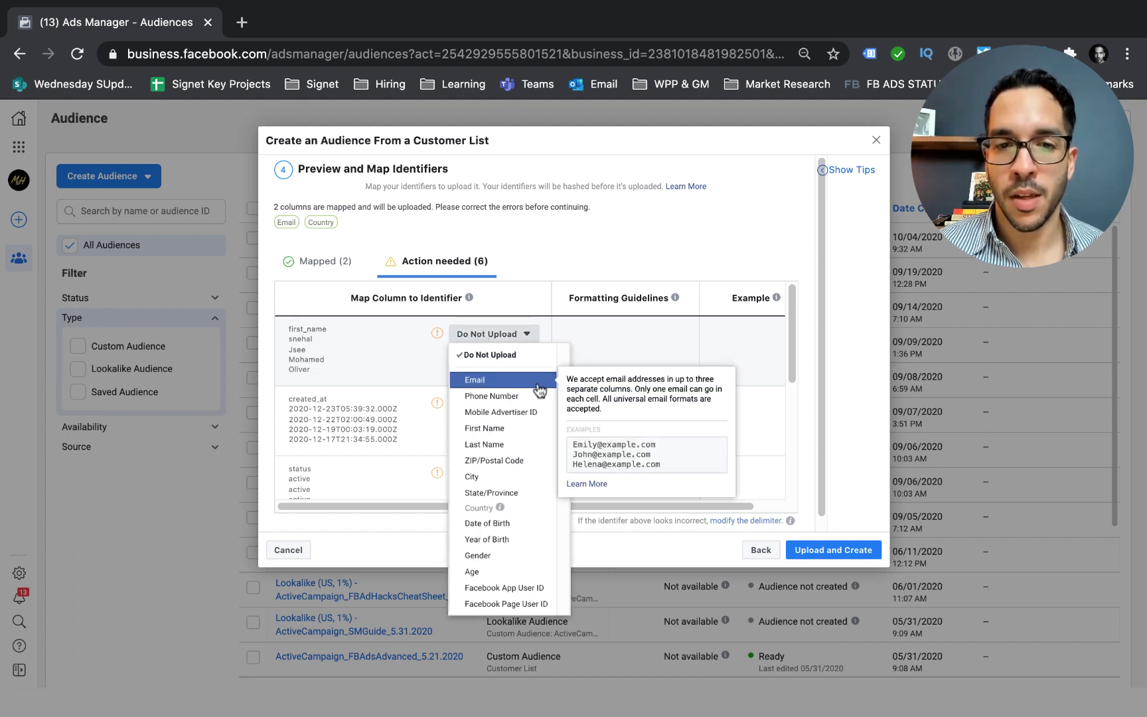
click(512, 428)
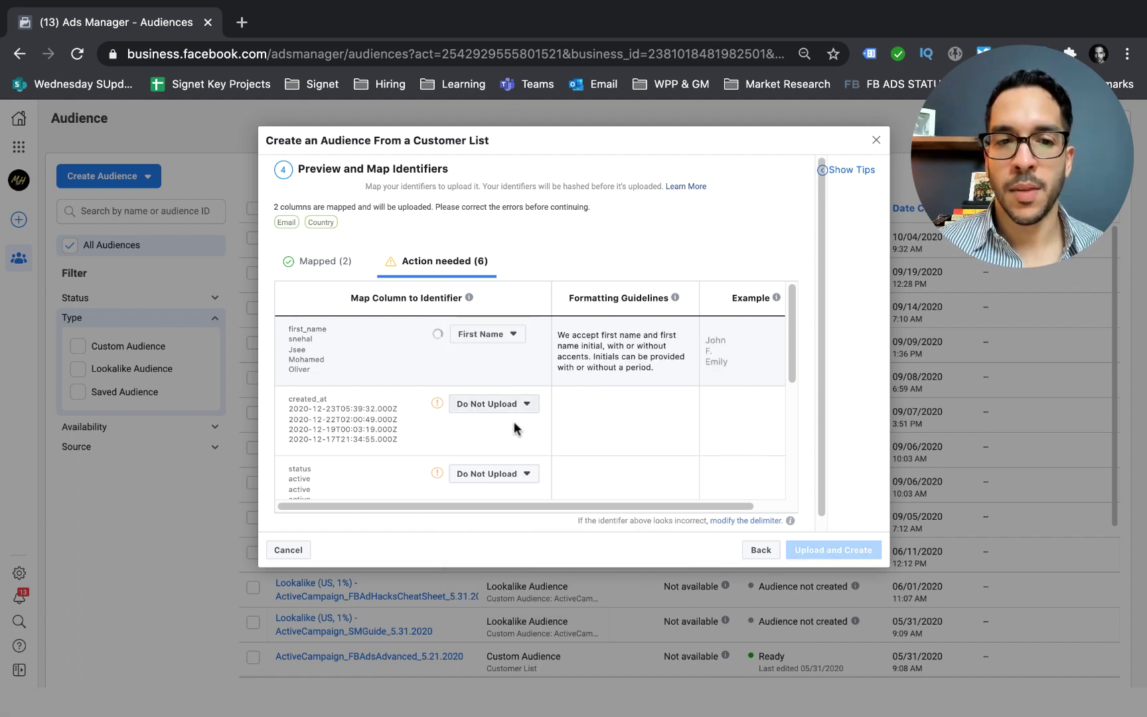
- Map the city column to City and the state column to State/Province
scroll(388, 418, down, 5)
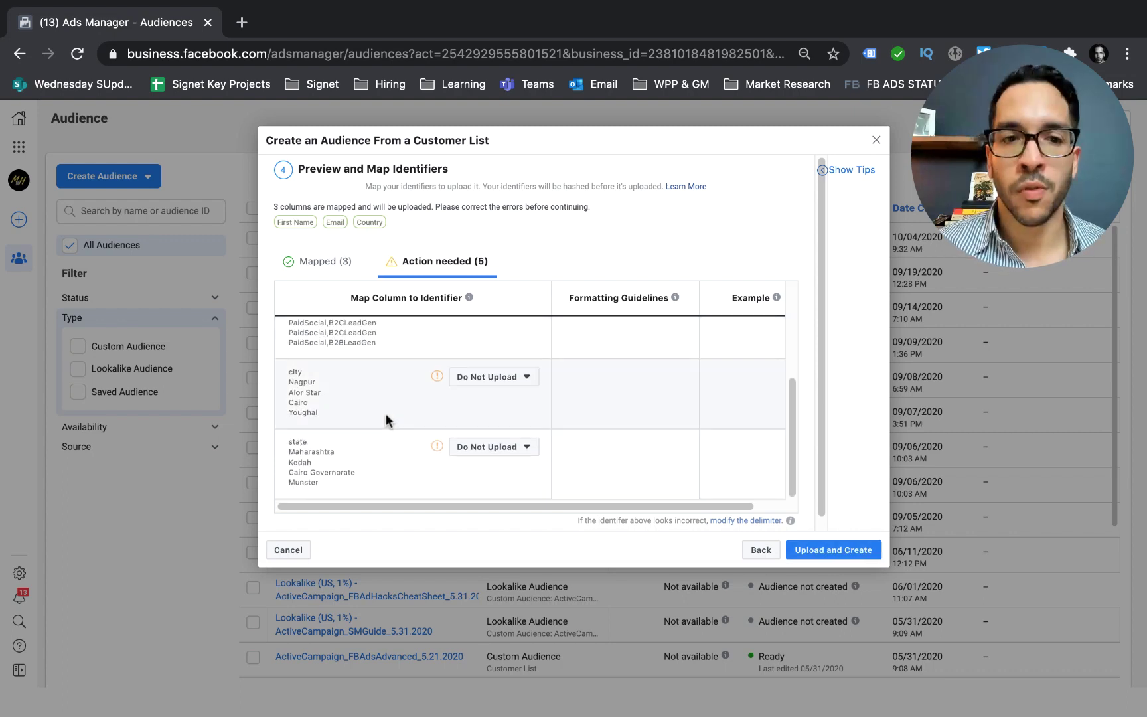
click(491, 379)
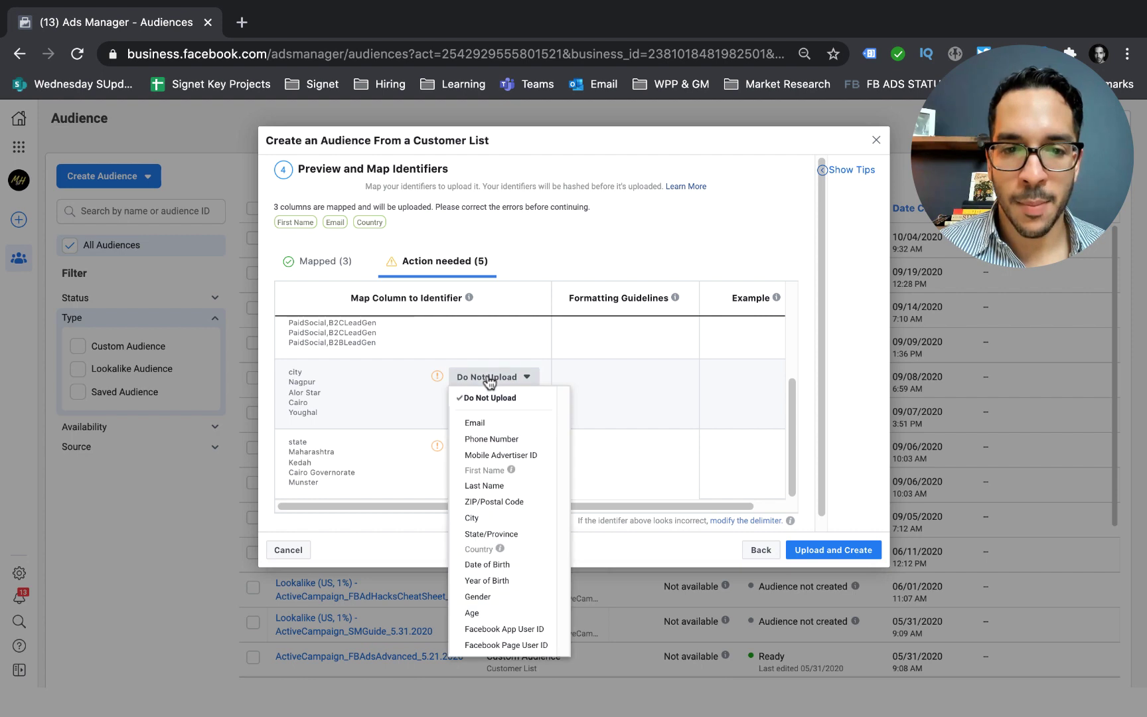
click(498, 517)
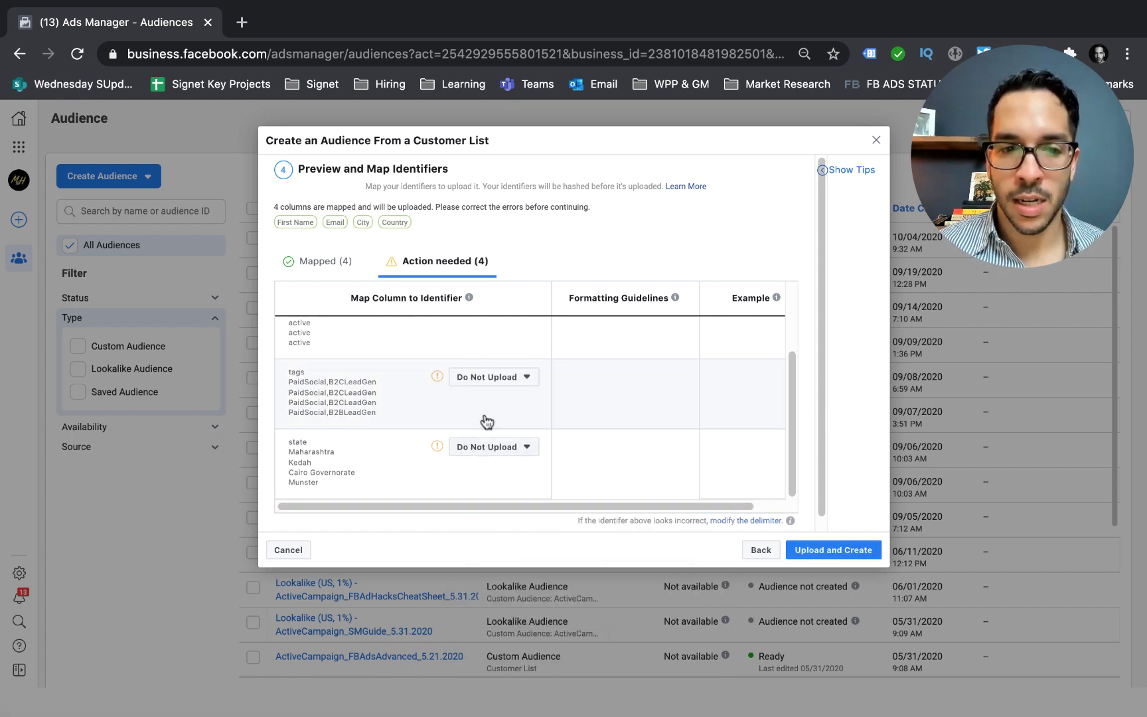
click(472, 456)
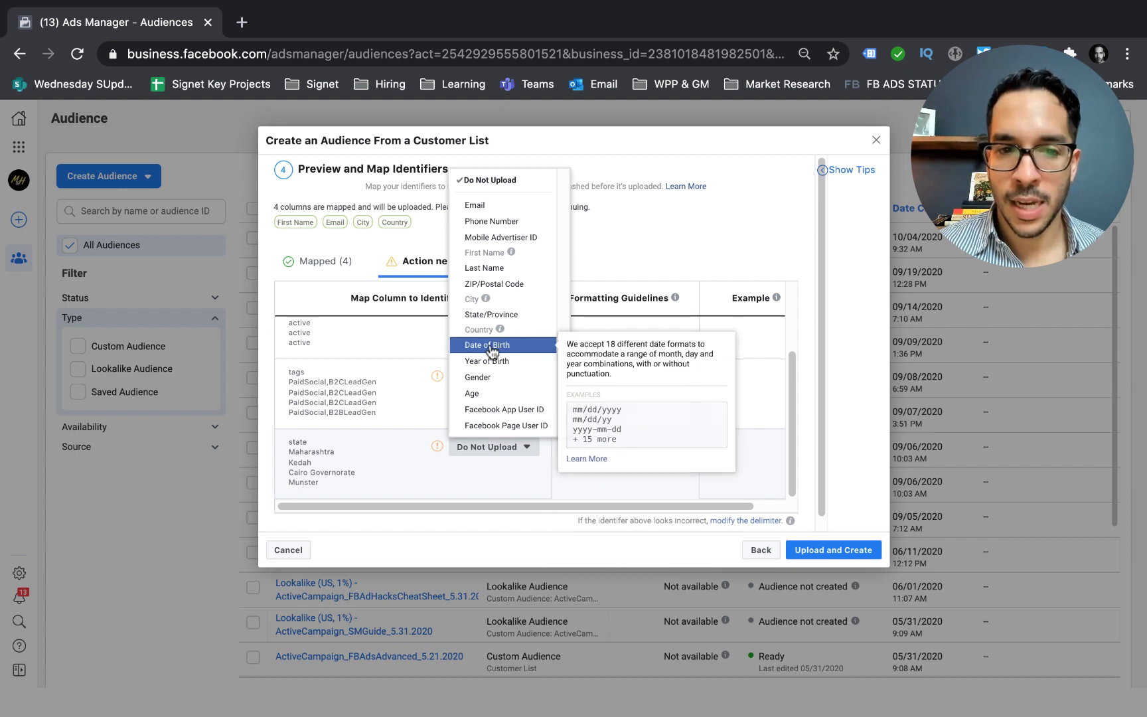
click(520, 315)
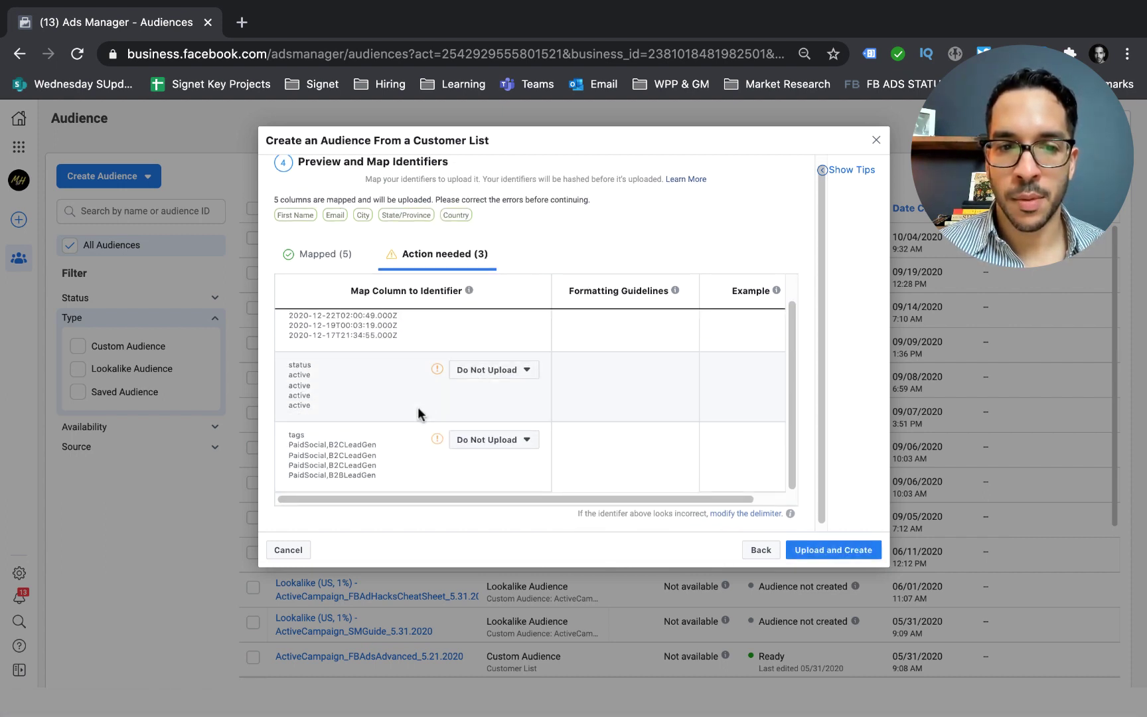
- Upload the mapped customer list to create the audience and return to the audience list
click(816, 555)
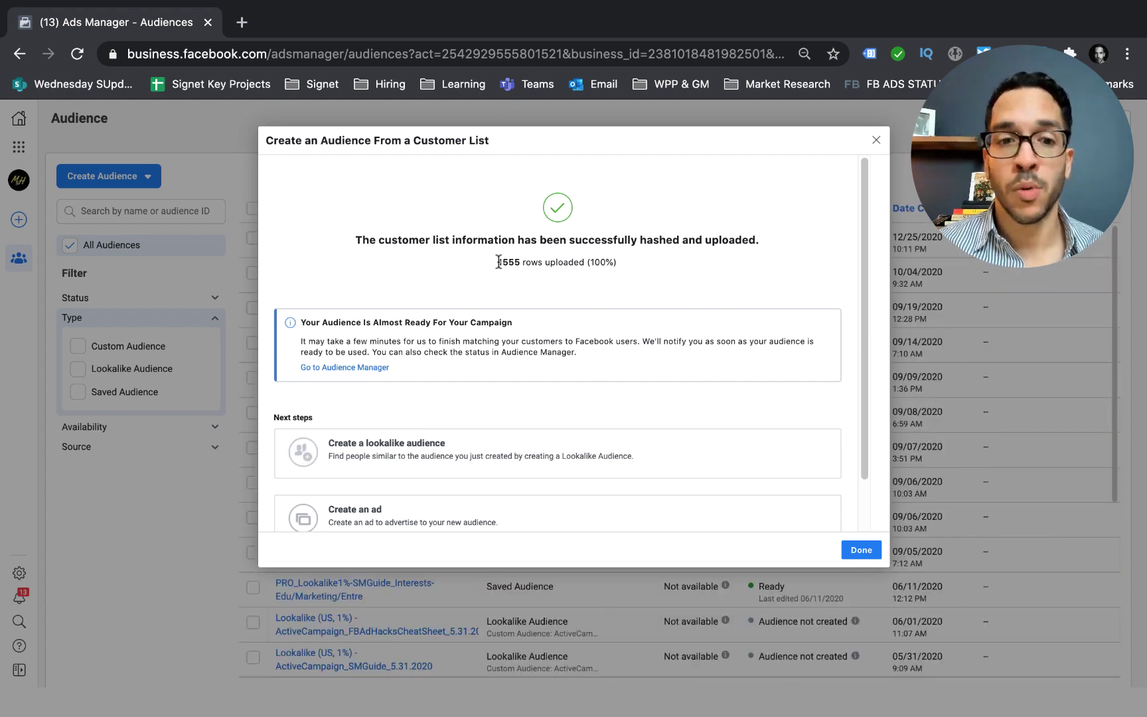
click(861, 551)
scroll(575, 415, down, 1)
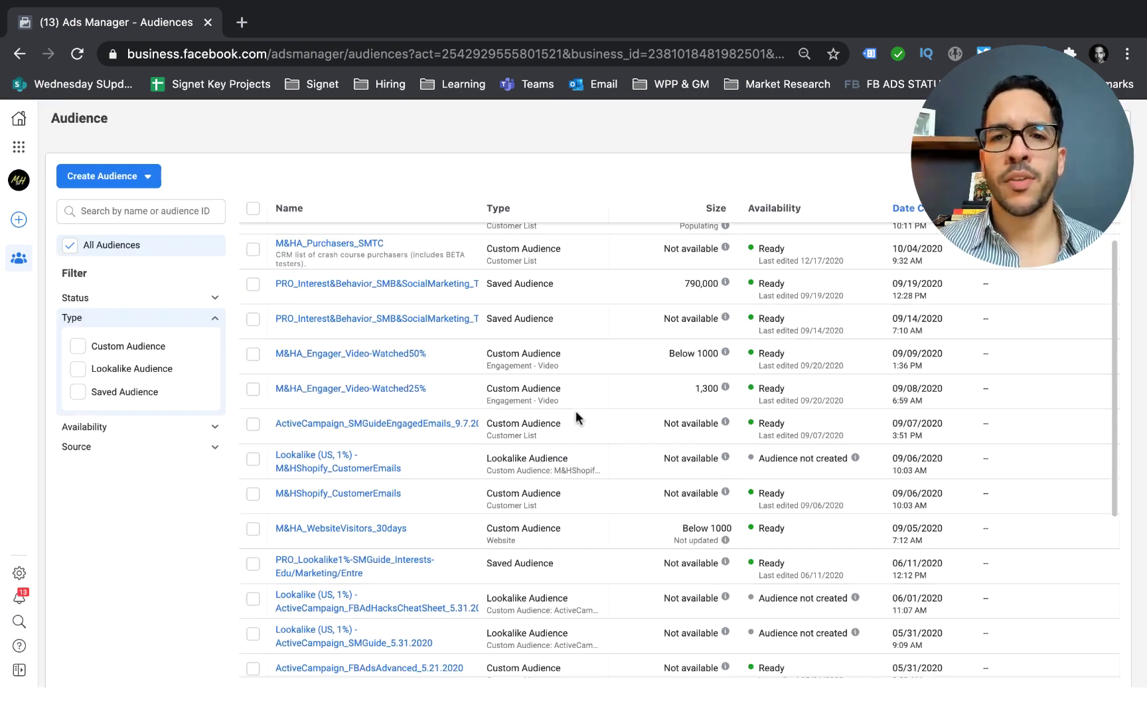
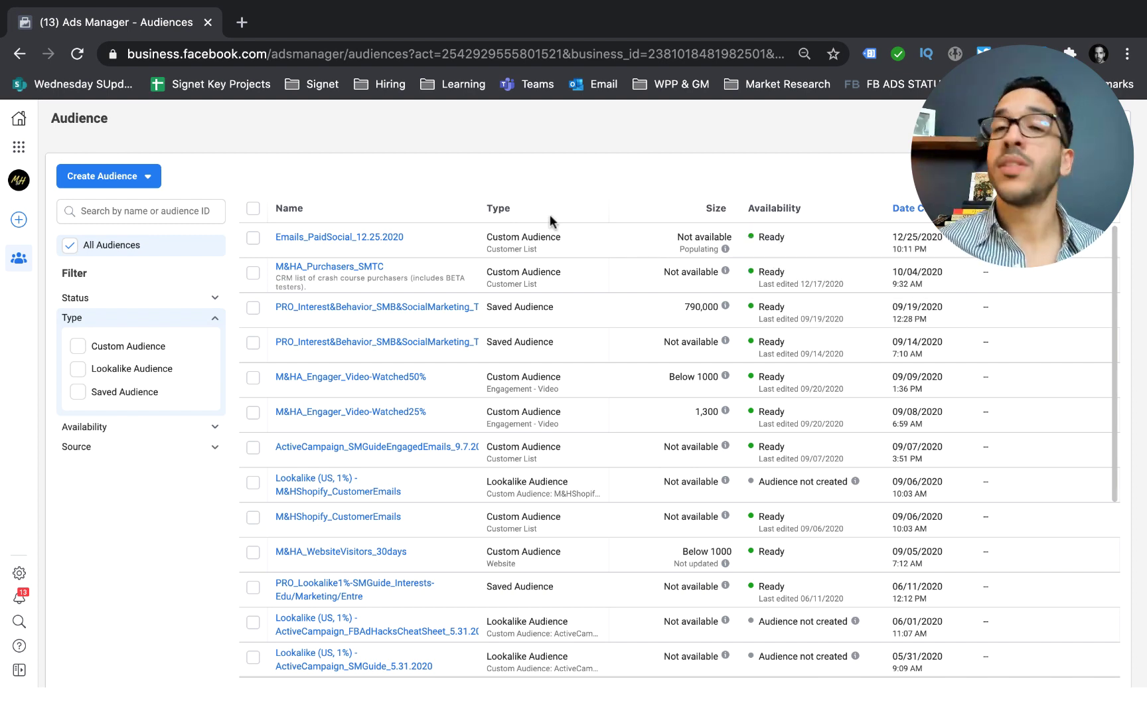
- Start another custom audience that uses the website as its source
click(146, 184)
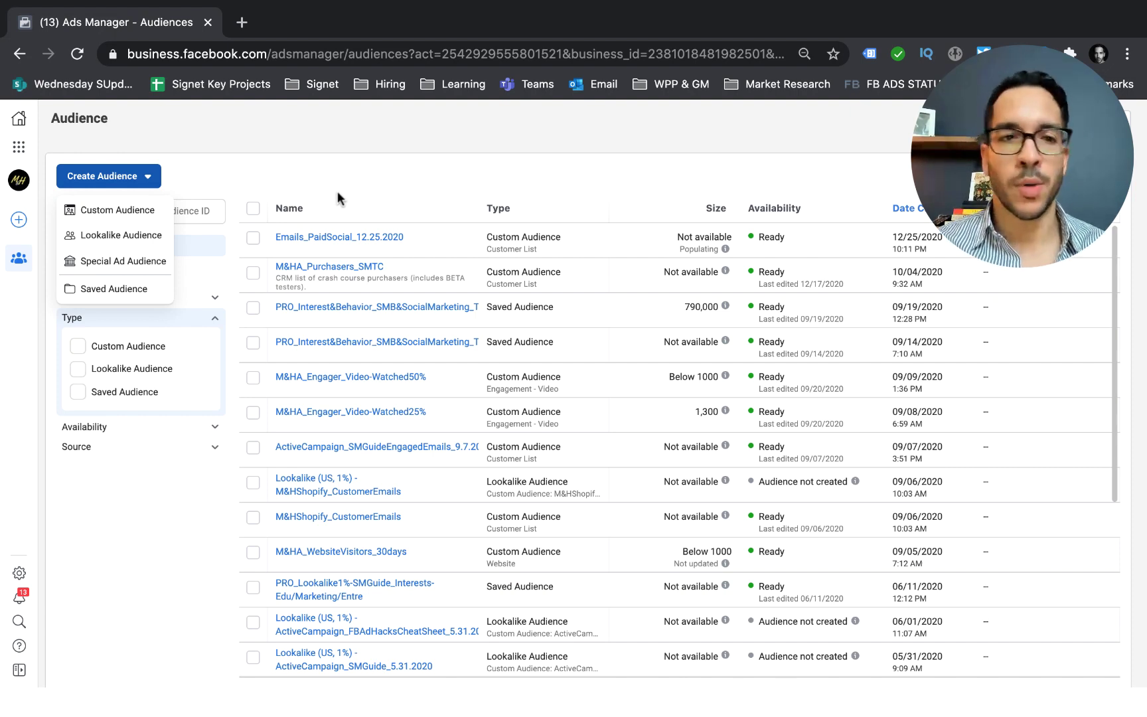
click(148, 176)
click(147, 176)
click(123, 209)
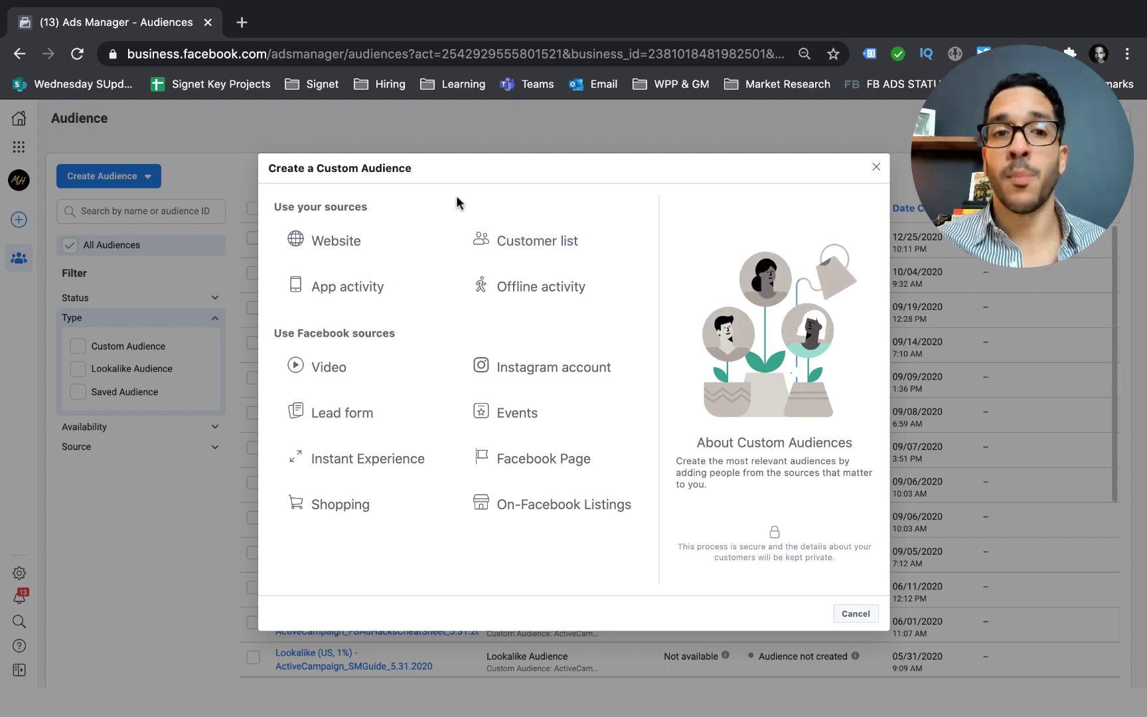
click(388, 242)
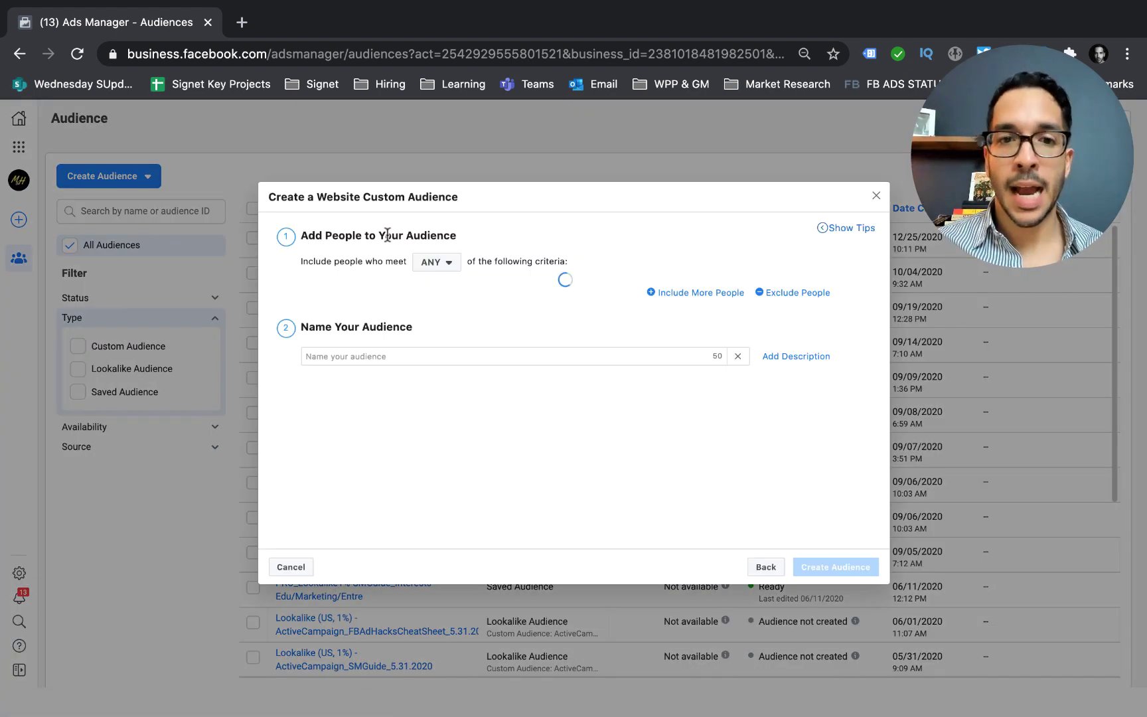
- Set the website audience criterion to Purchase events in the past 60 days, ignoring the Mail crash report
click(397, 327)
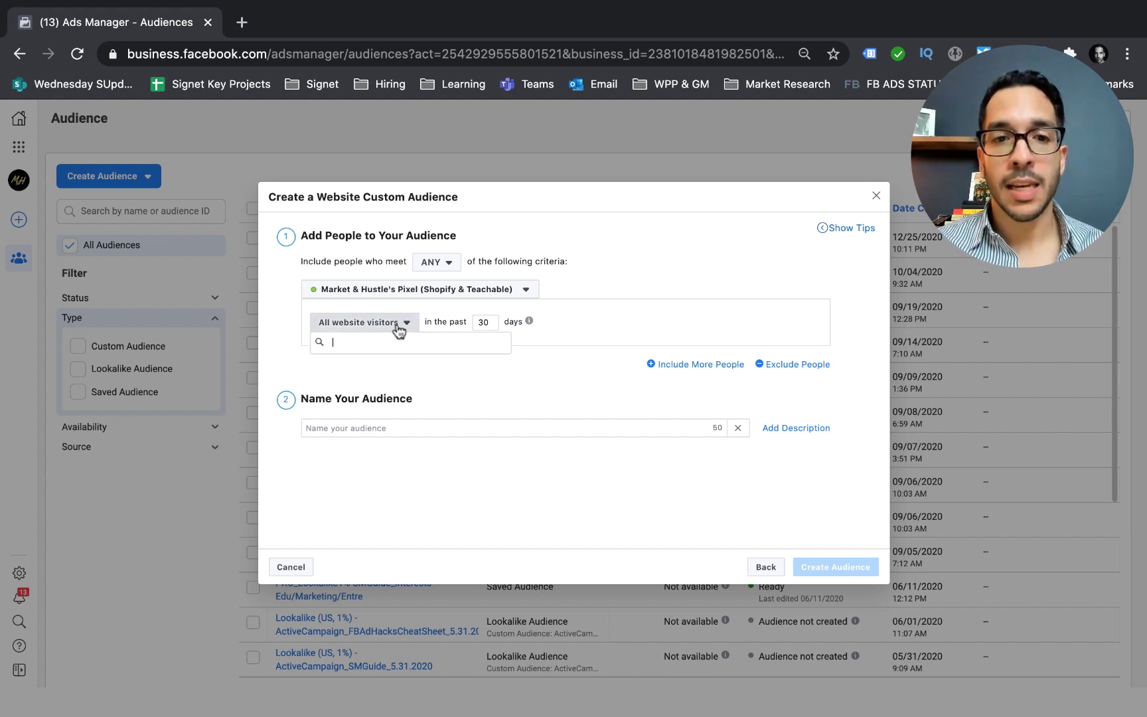
mouse_move(529, 320)
click(729, 267)
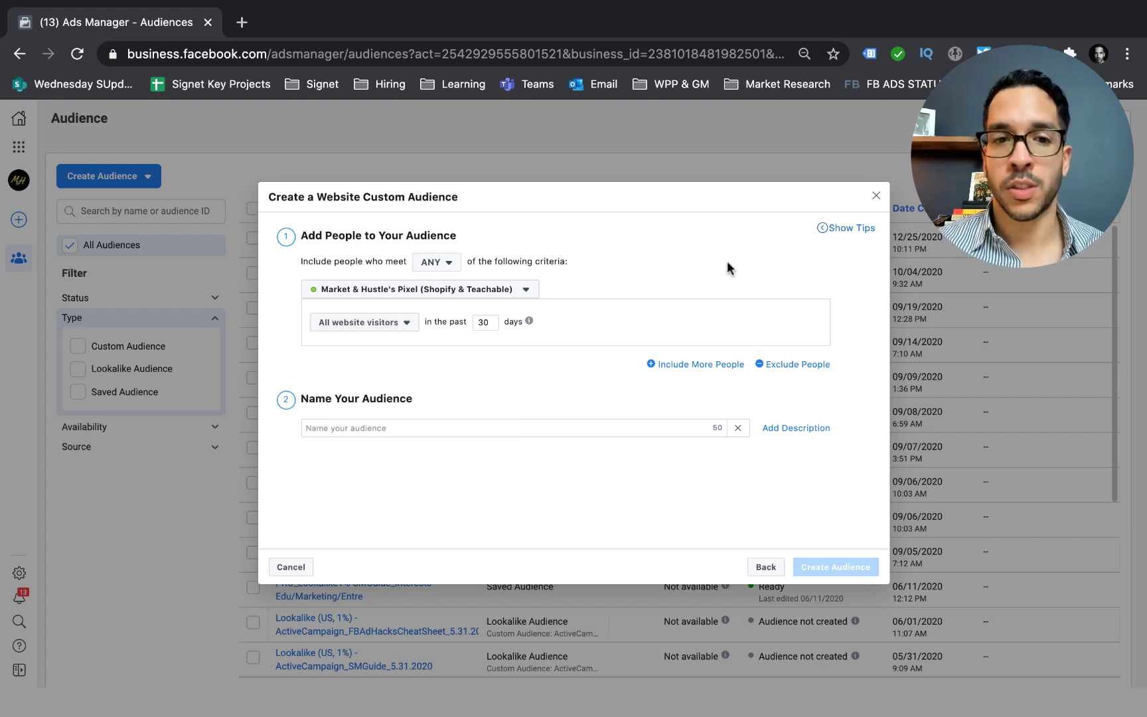
click(353, 328)
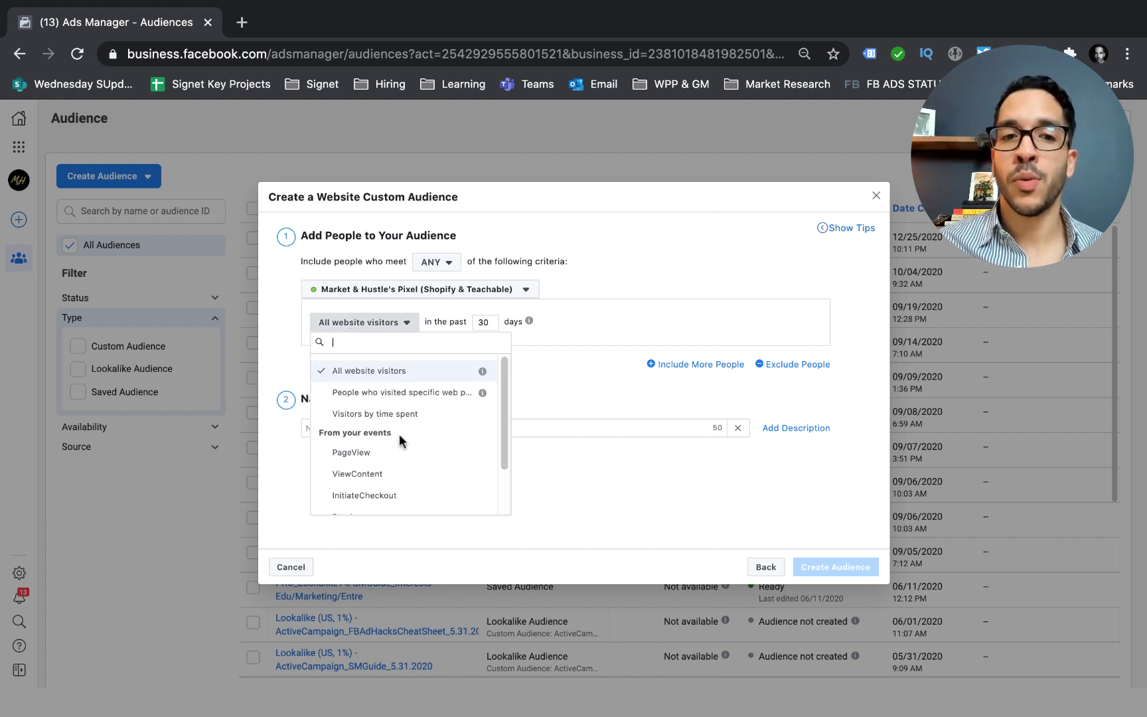
scroll(398, 441, down, 2)
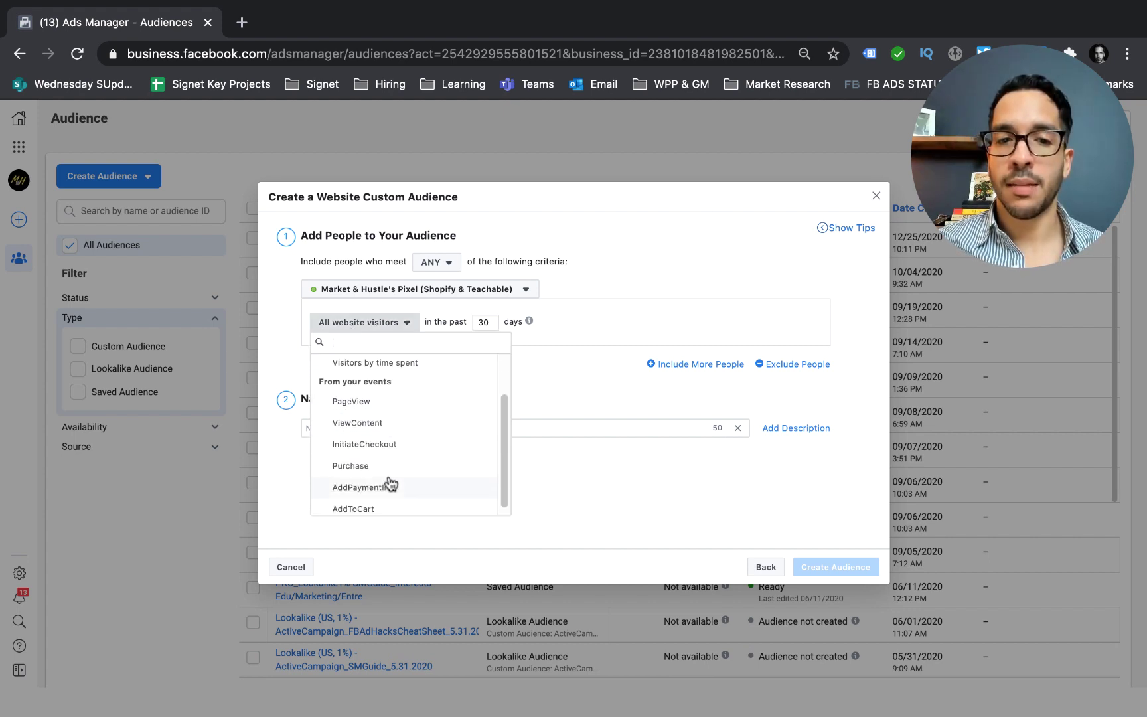
click(385, 467)
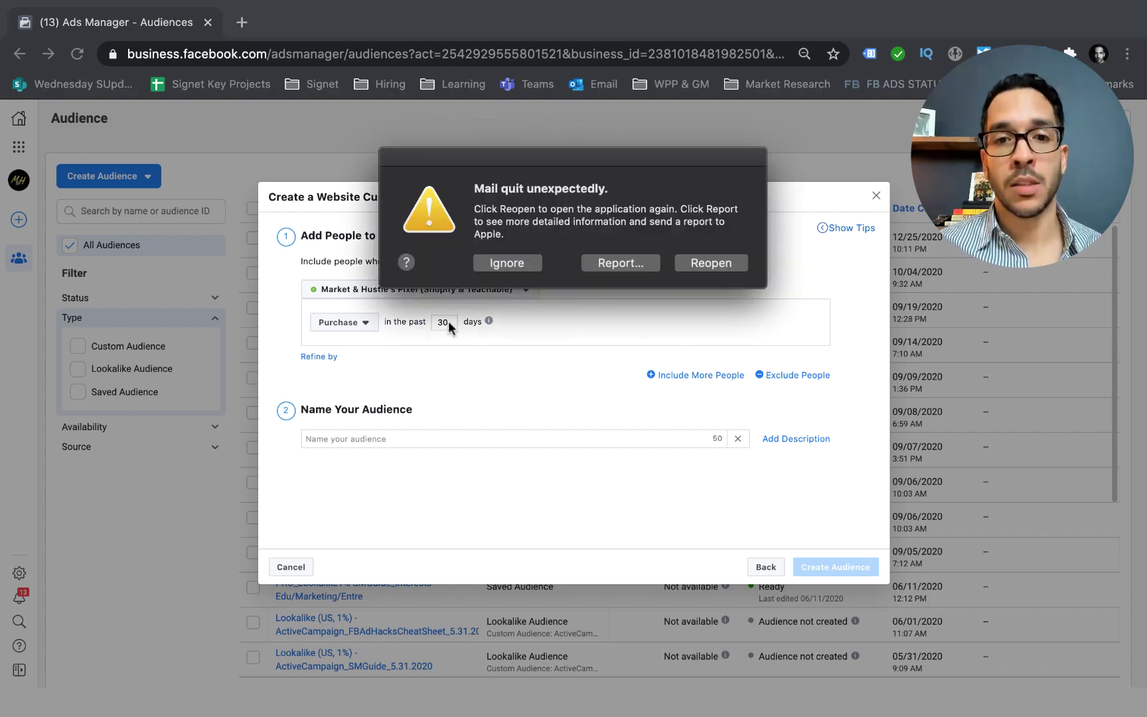
click(518, 266)
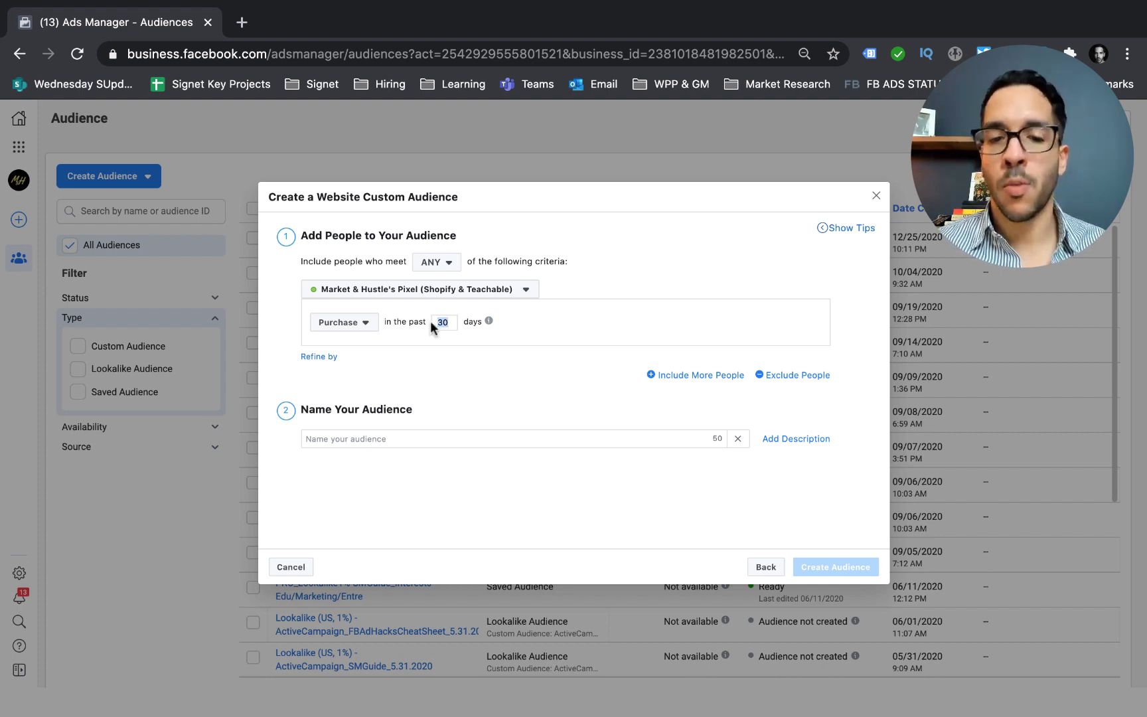
text(0)
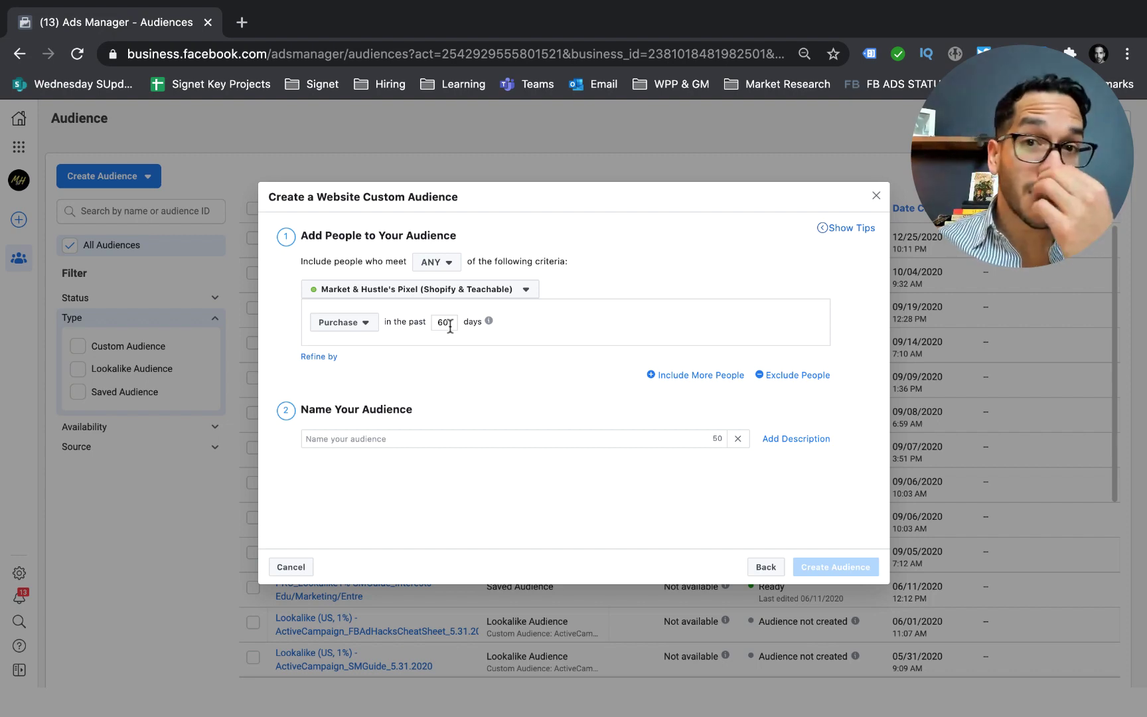
- Try InitiateCheckout and AddToCart in place of Purchase as the website audience's event criterion
click(348, 330)
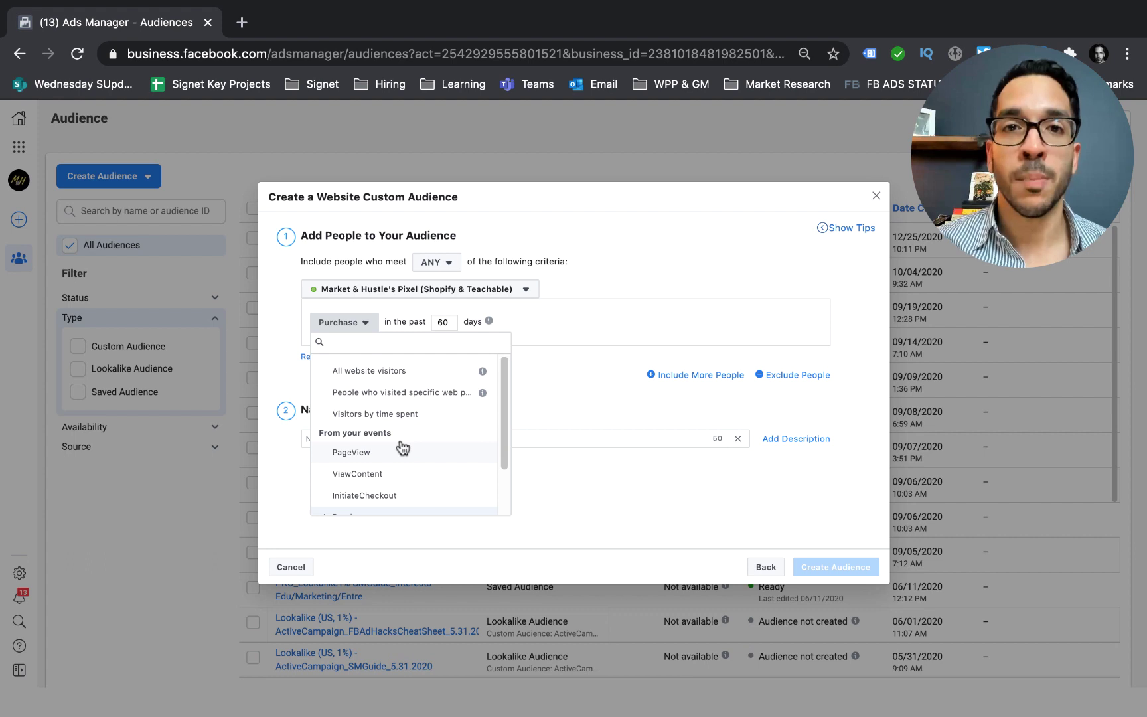
scroll(406, 475, down, 1)
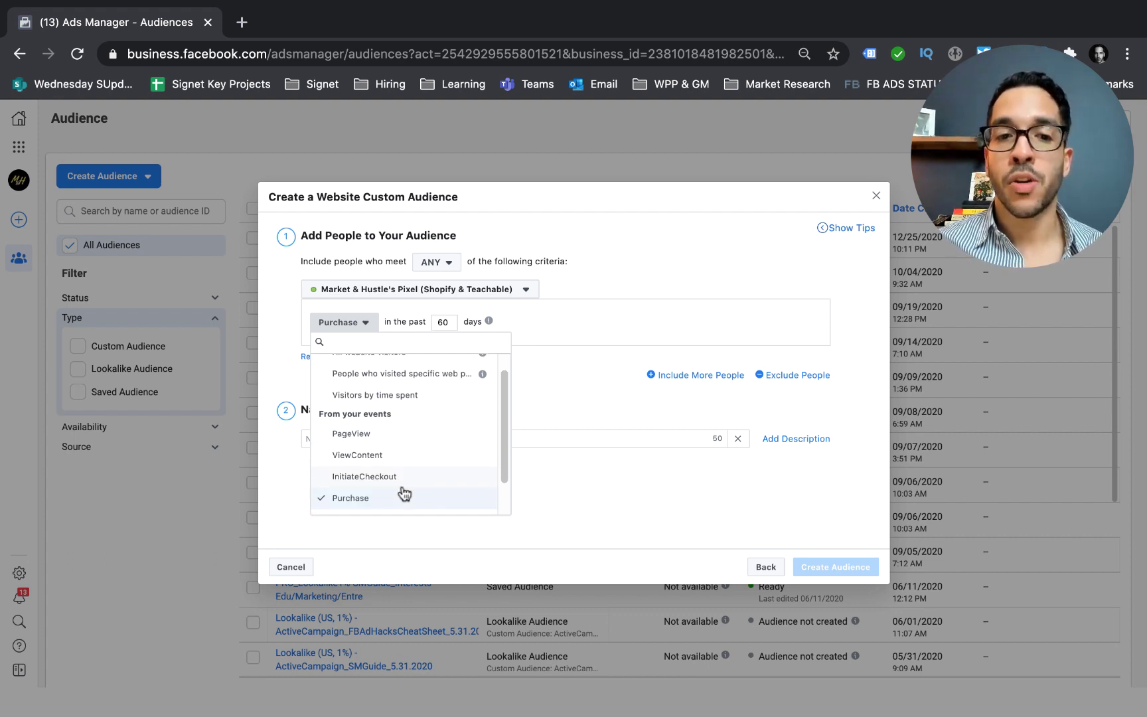
click(392, 472)
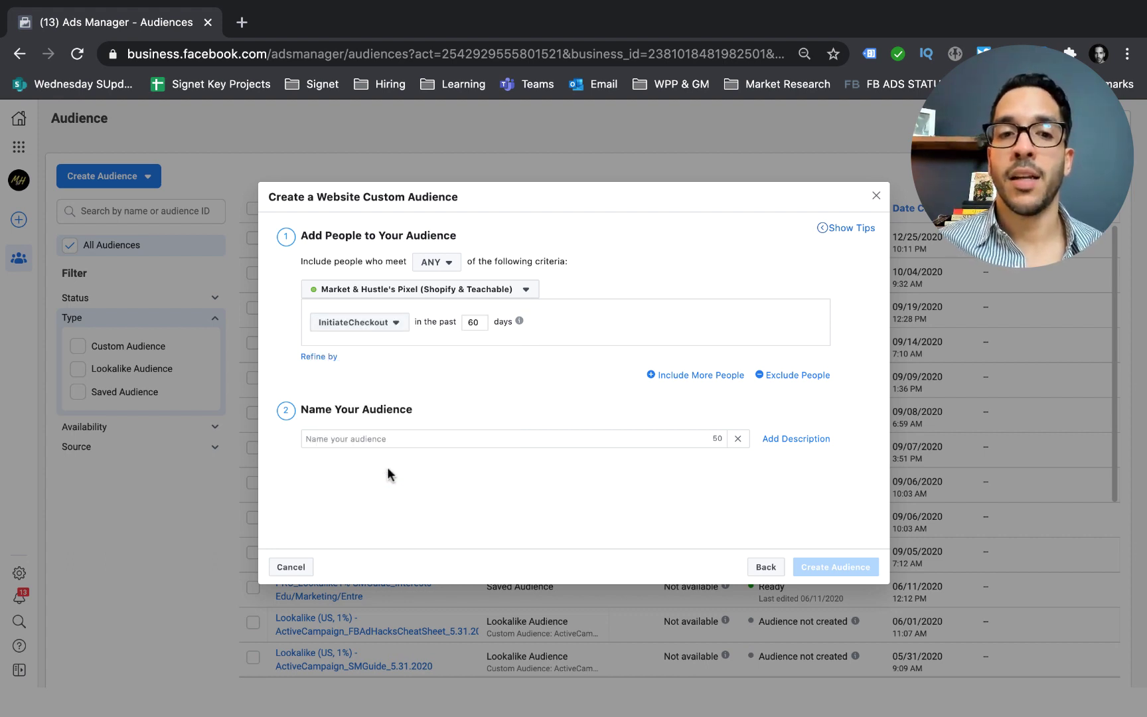
click(375, 323)
scroll(391, 476, down, 2)
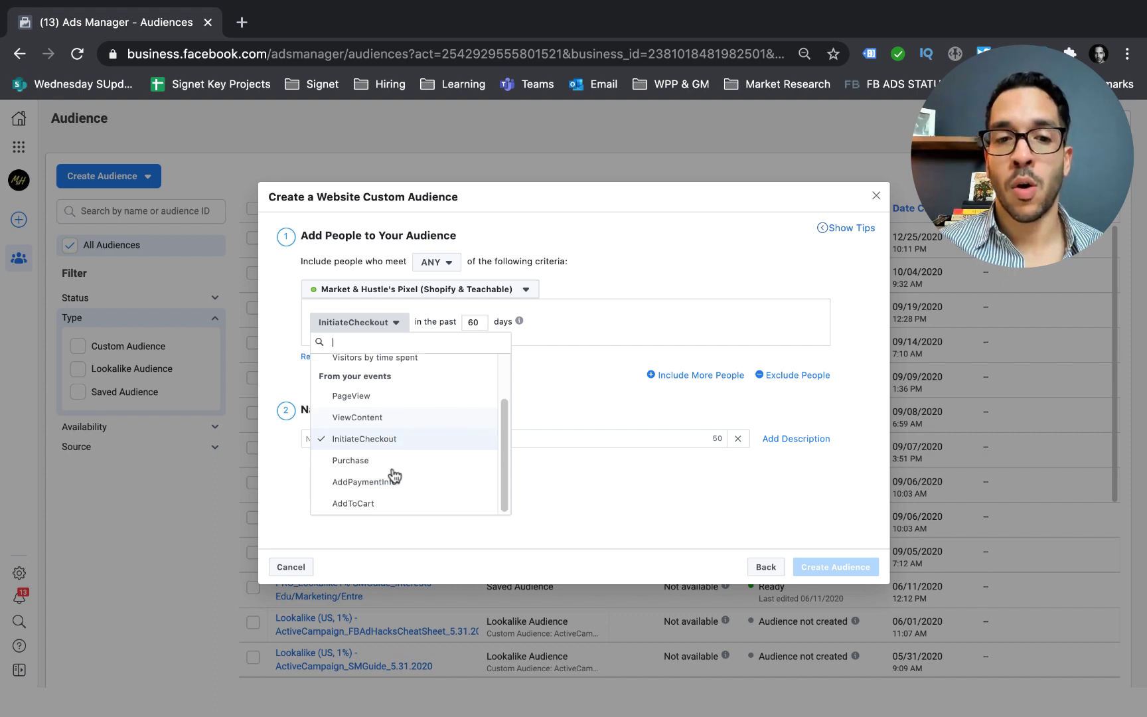
click(384, 504)
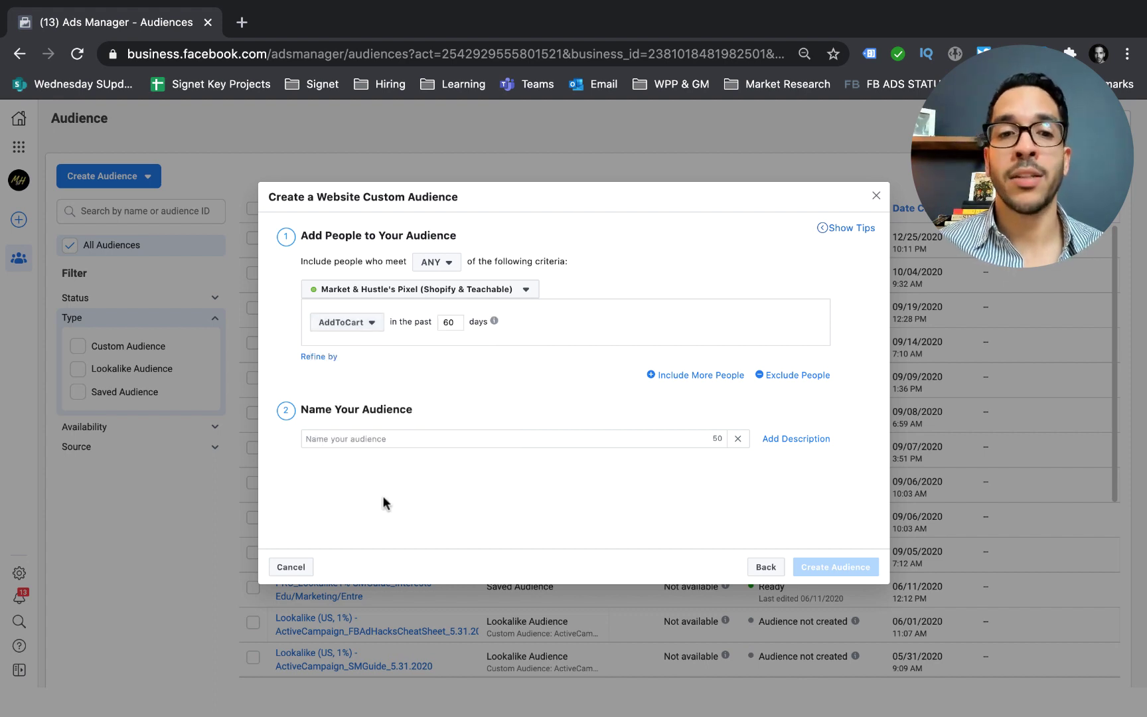
- Replace the AddToCart criterion with Visitors by time spent and limit it to the top 5% percentile
click(367, 325)
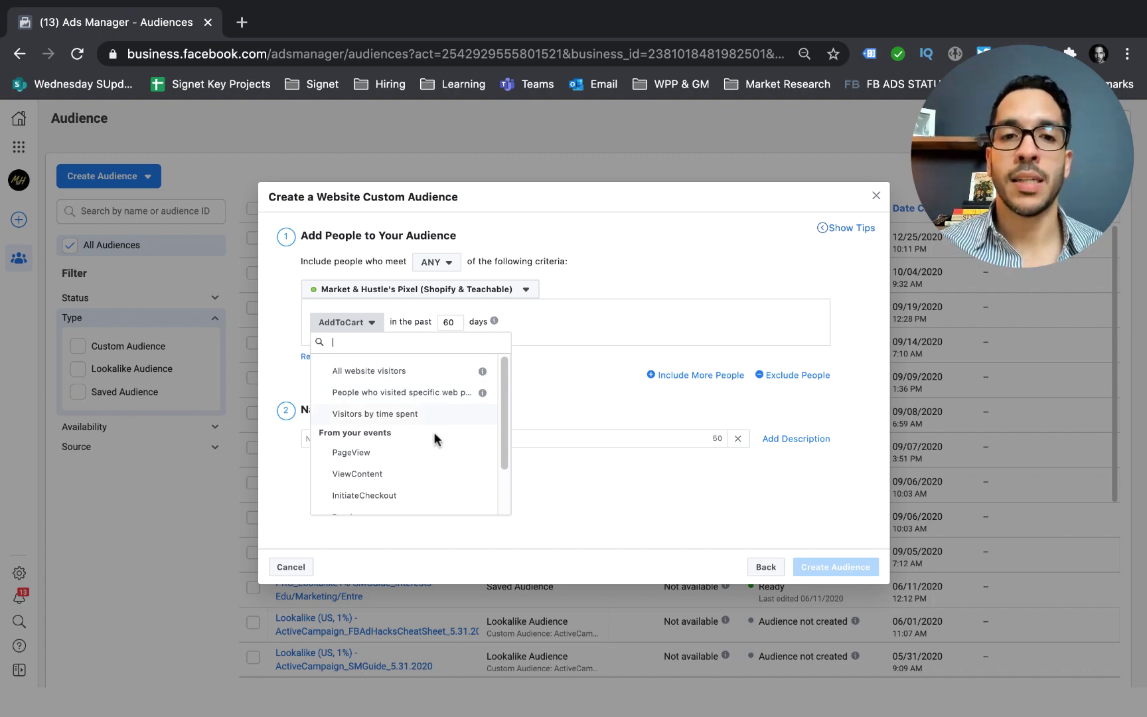
scroll(428, 485, down, 2)
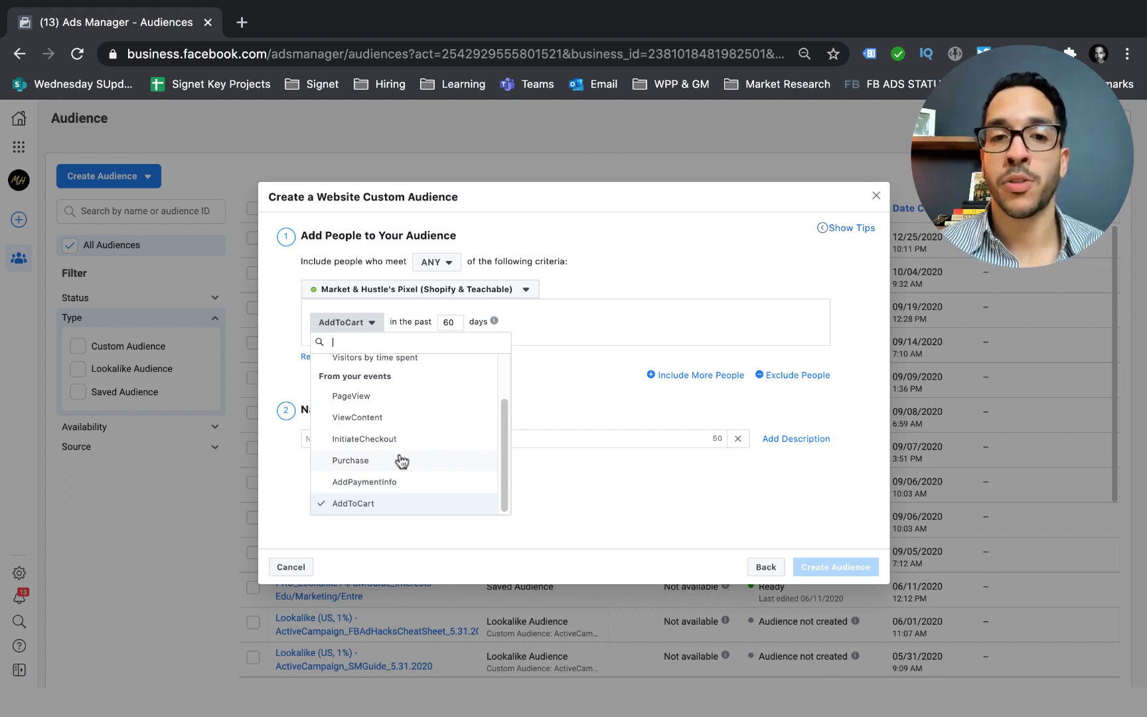
scroll(401, 461, up, 1)
scroll(402, 461, down, 1)
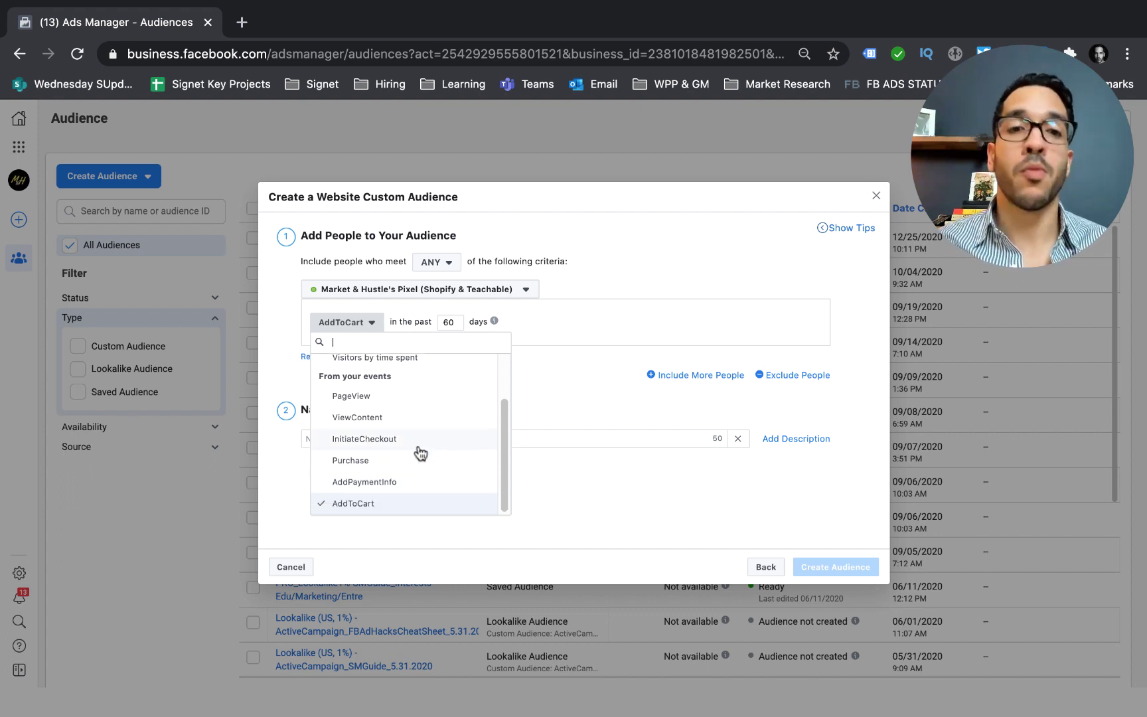
scroll(435, 429, up, 4)
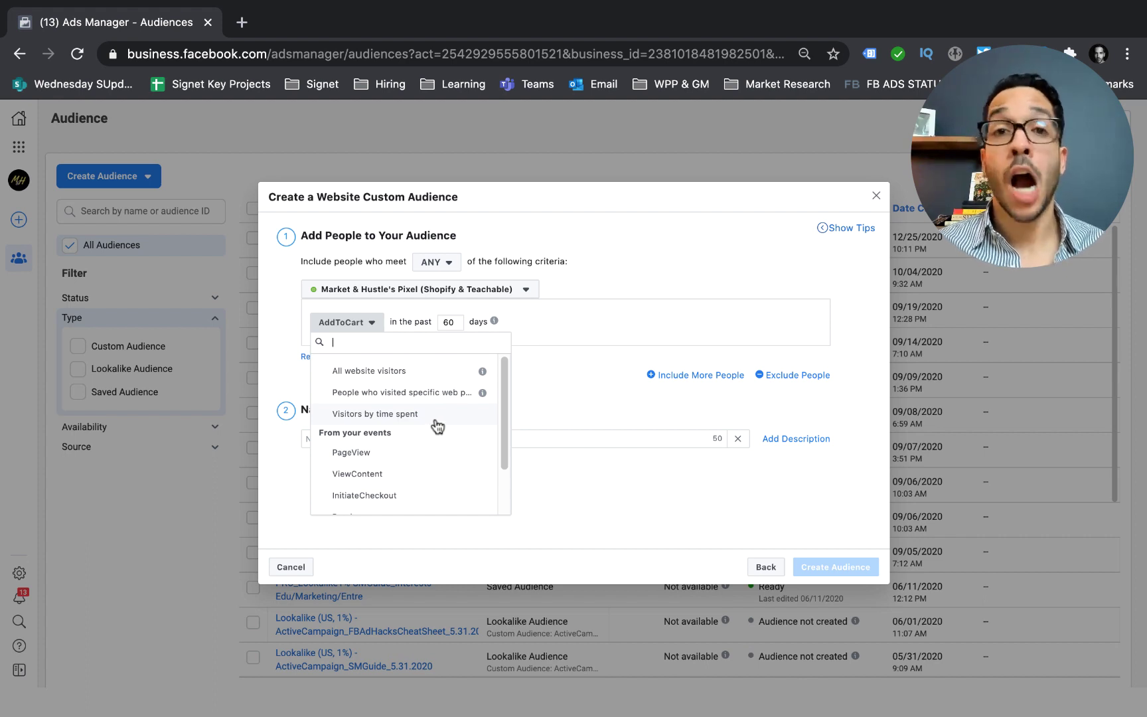
click(375, 414)
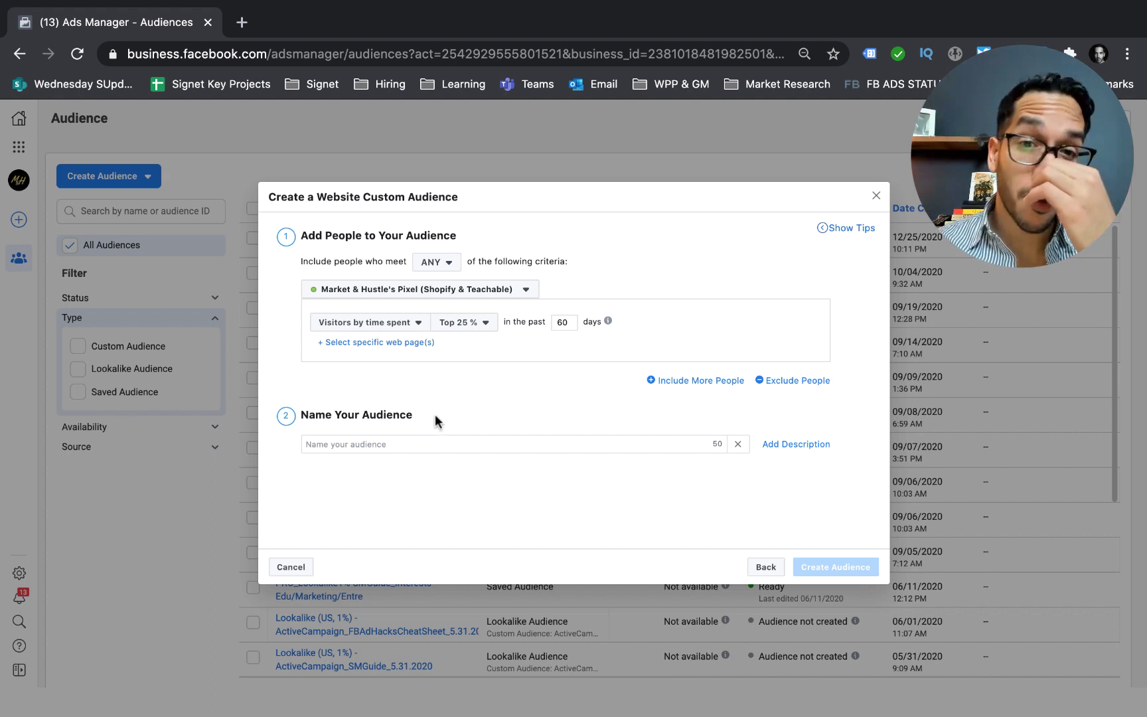
click(486, 326)
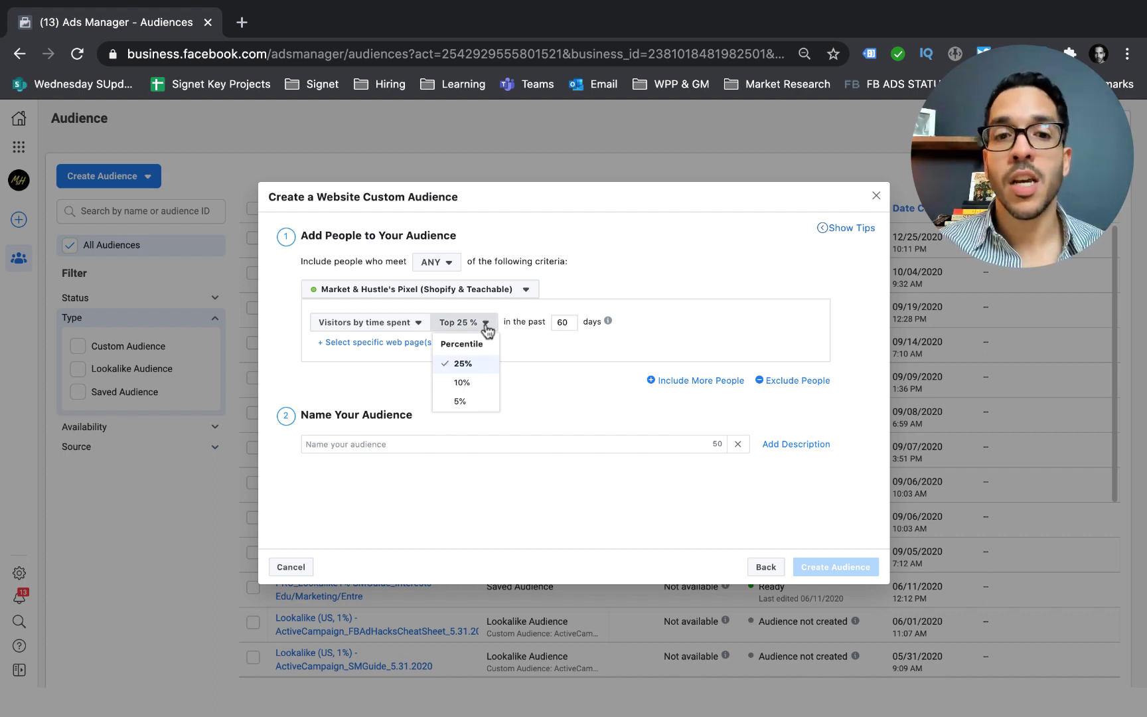
click(473, 401)
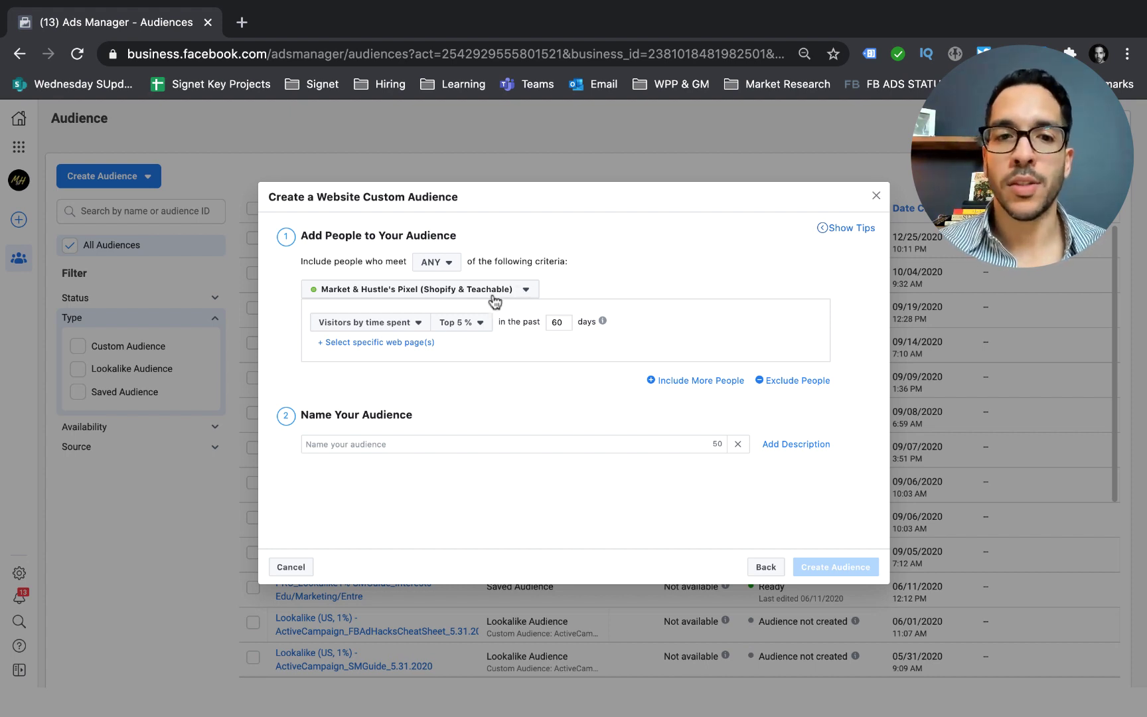
- Set the criterion to All website visitors and return to the custom audience source selection without creating the audience
click(385, 325)
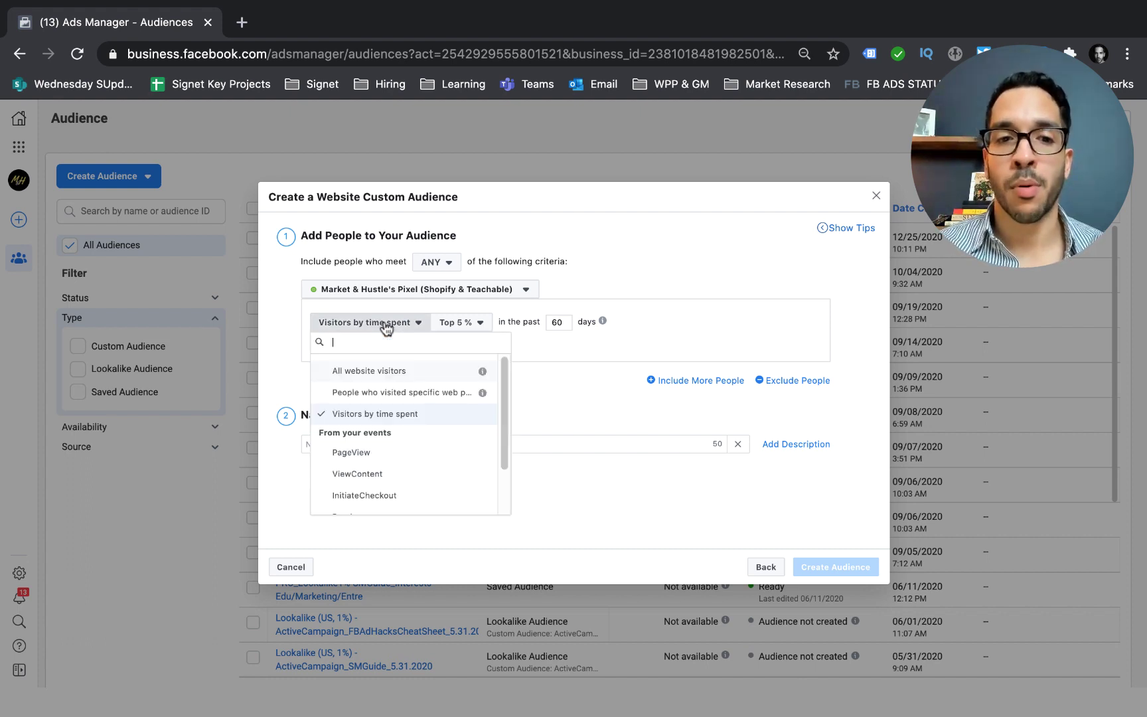
click(412, 372)
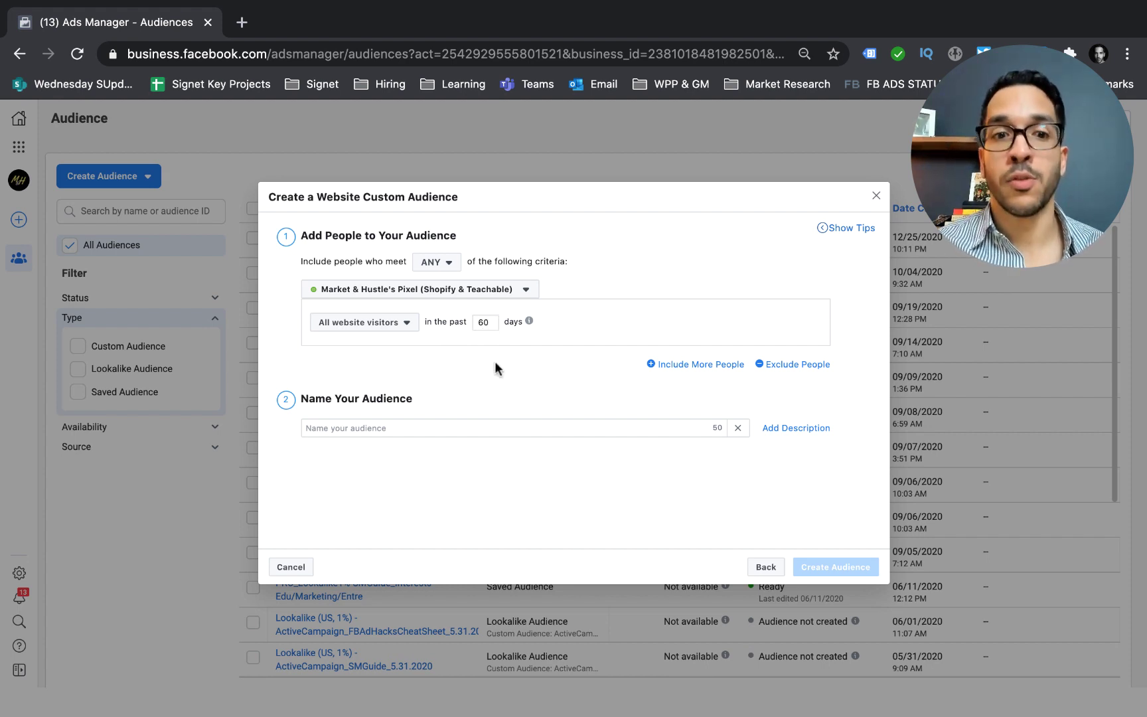
click(344, 324)
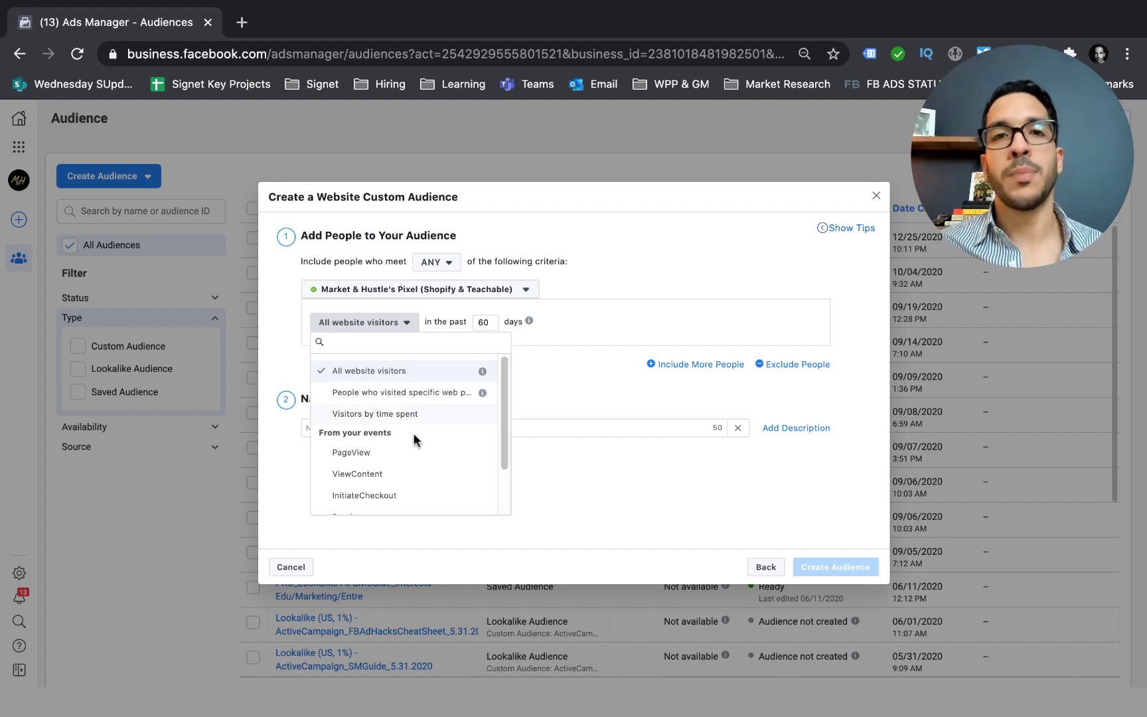
scroll(413, 432, down, 2)
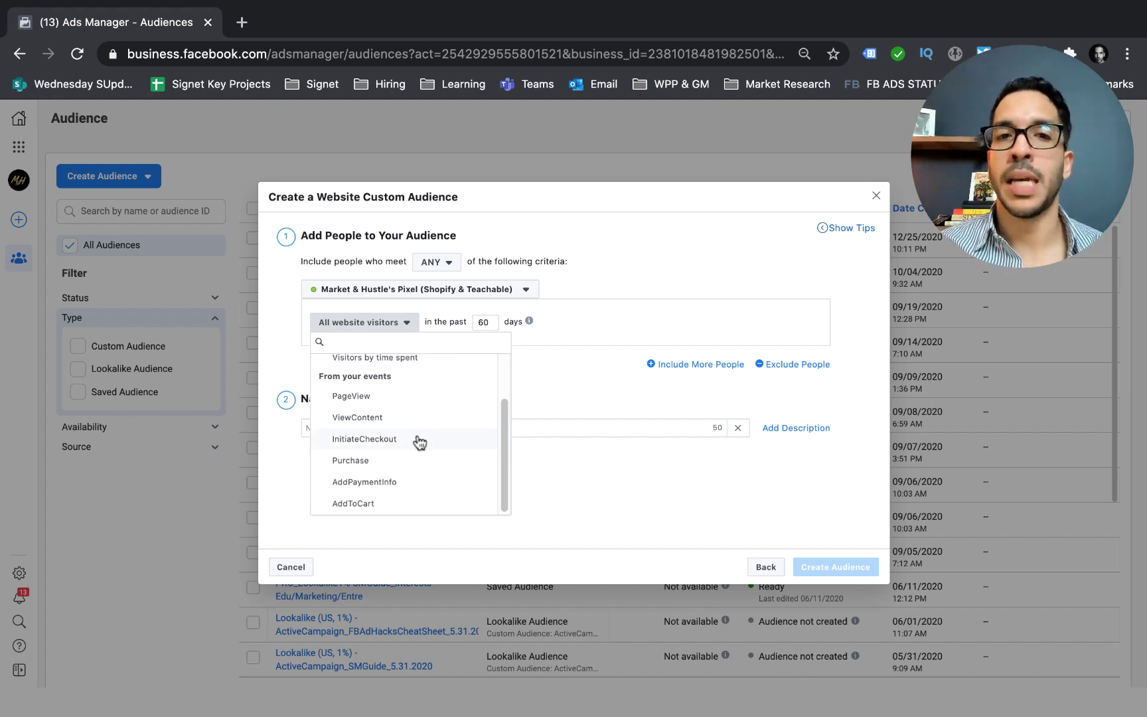
click(763, 392)
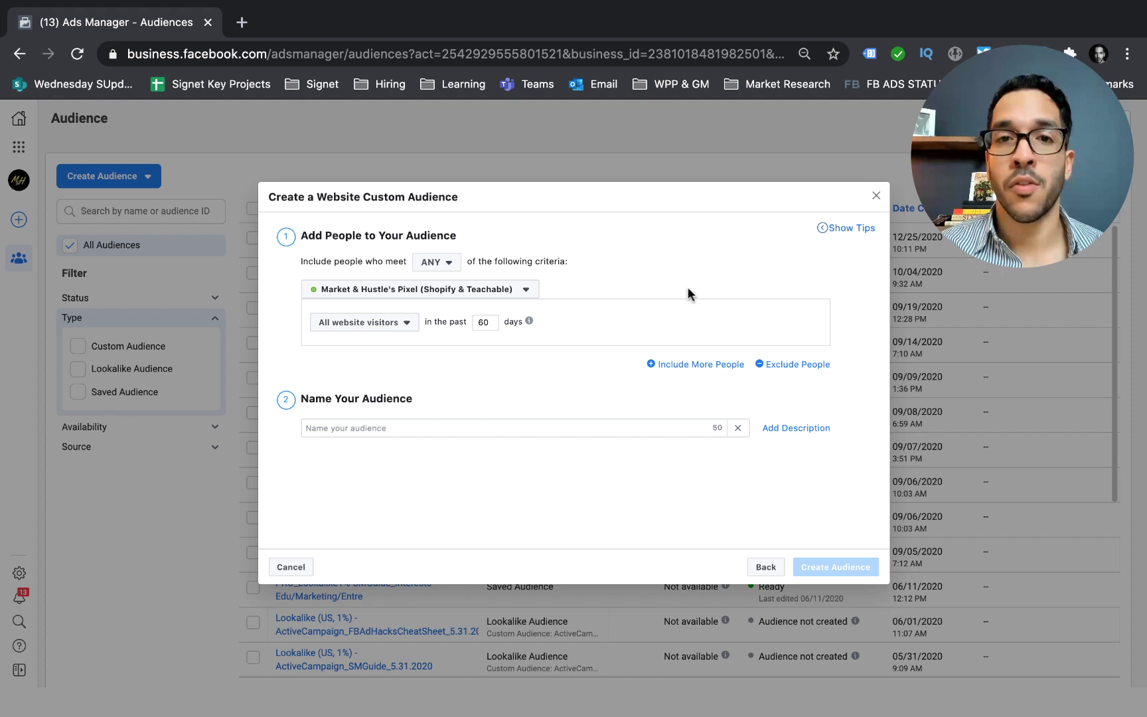
click(766, 567)
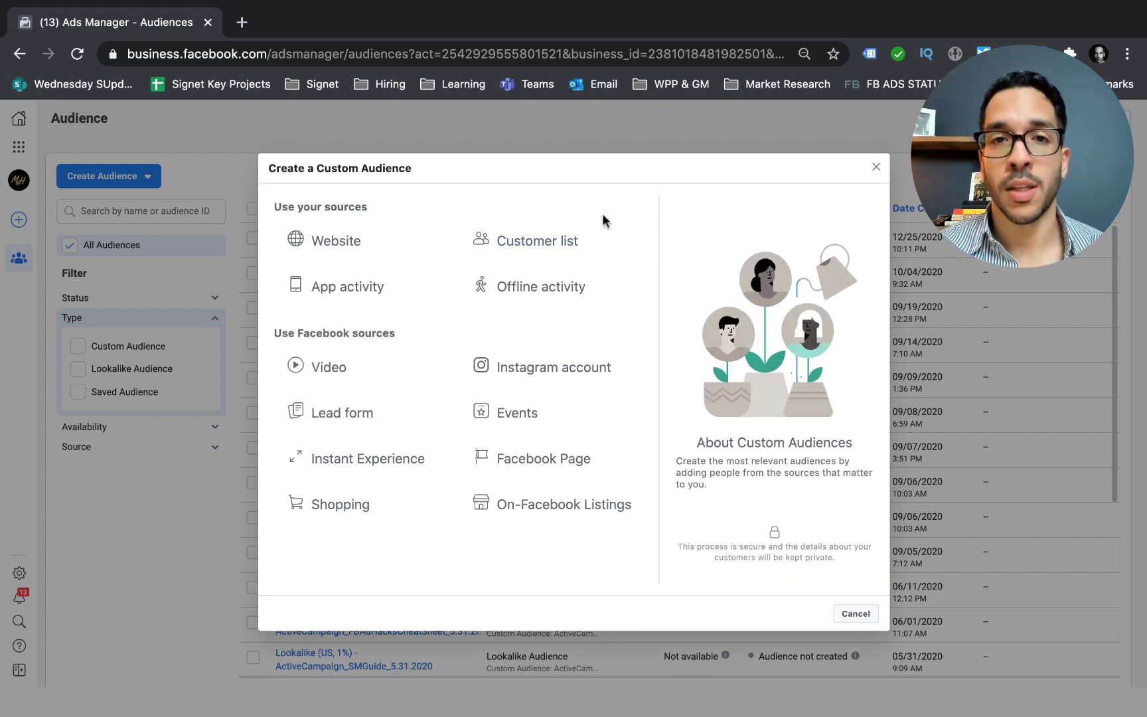
- Start a video engagement custom audience for people who either completed or viewed at least 15 seconds of the video (ThruPlay)
mouse_move(422, 296)
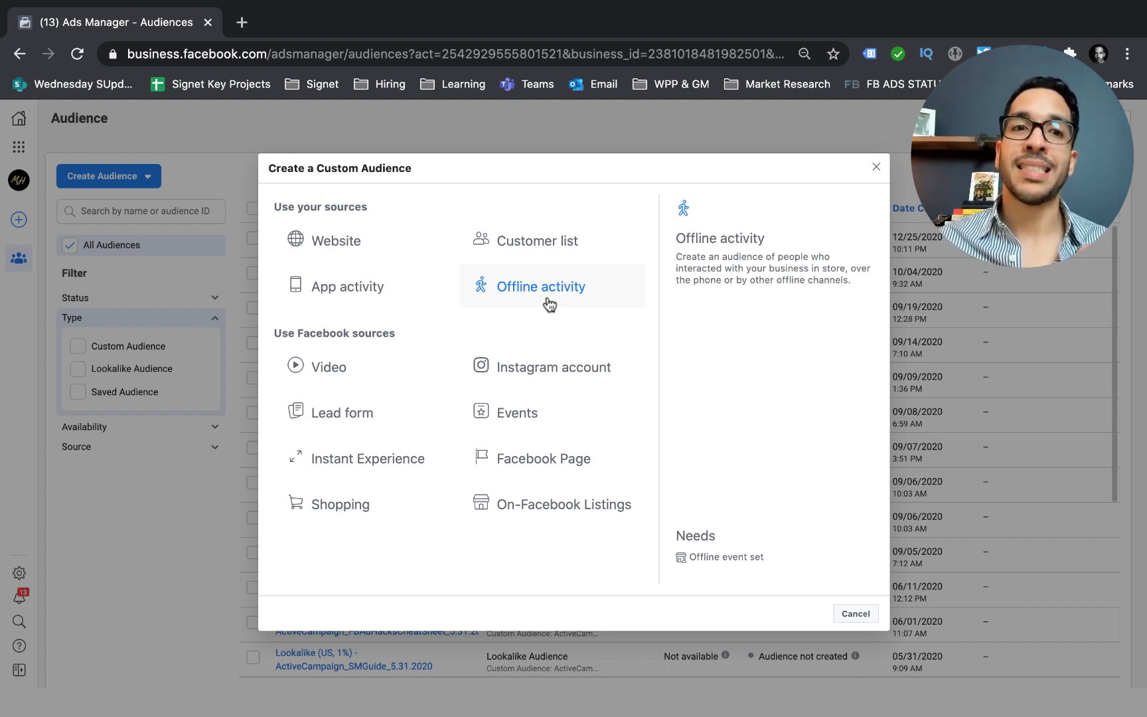
click(405, 365)
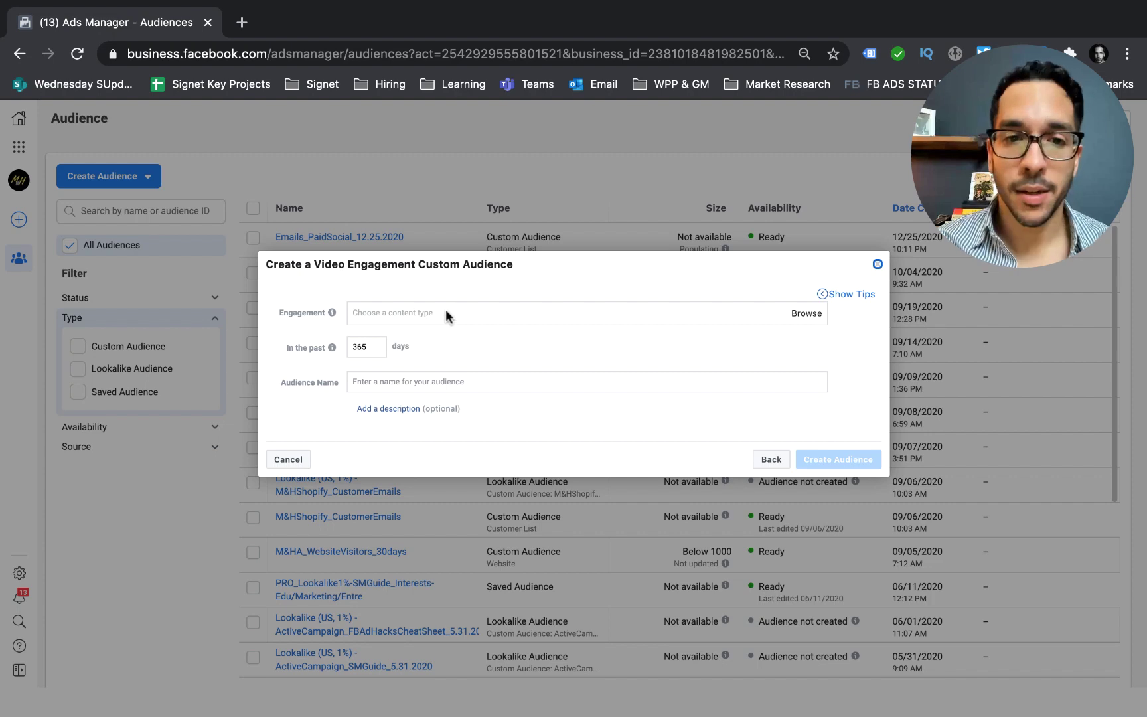
click(446, 312)
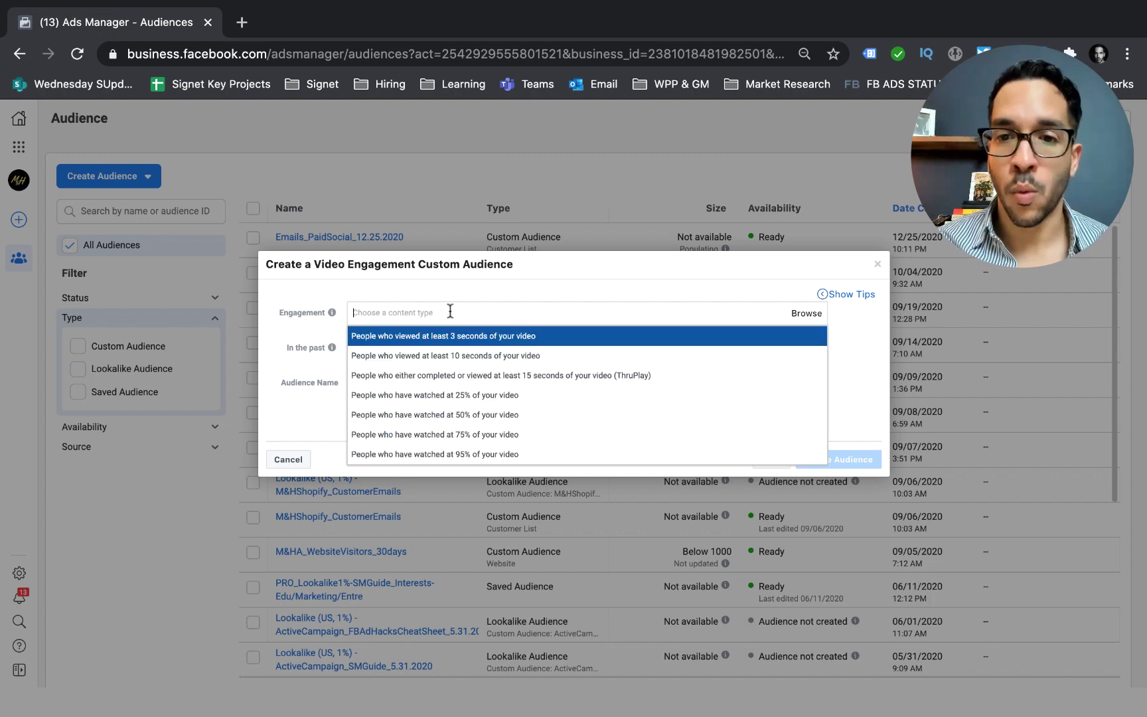
click(838, 343)
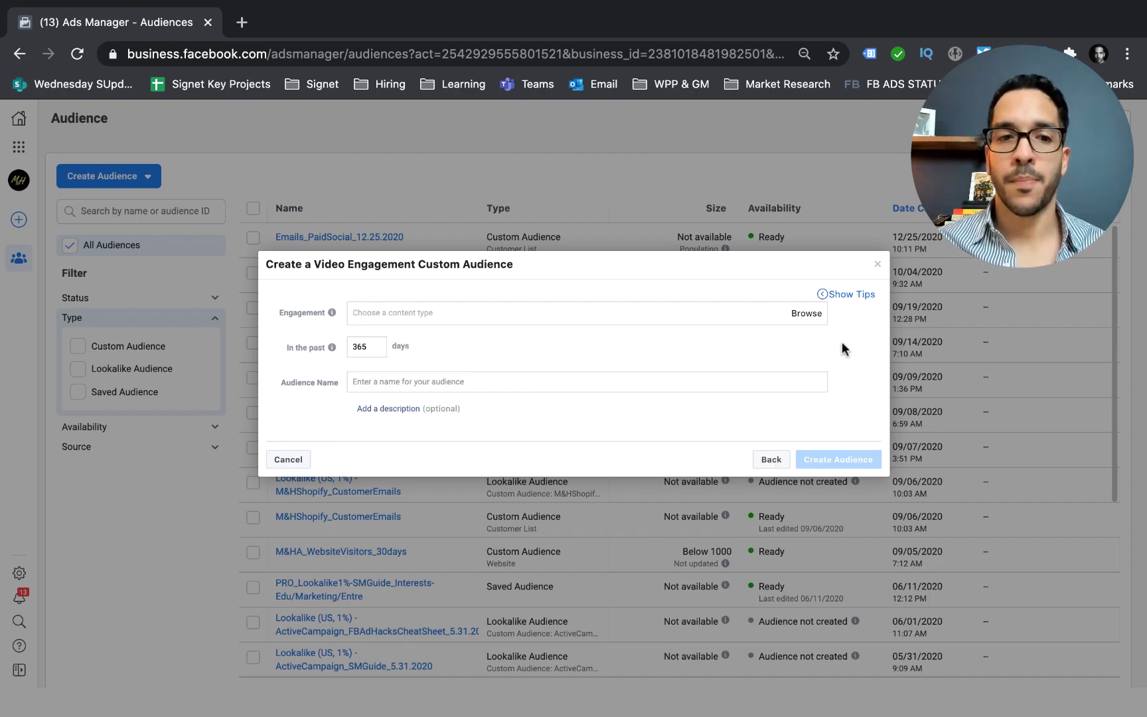
click(467, 311)
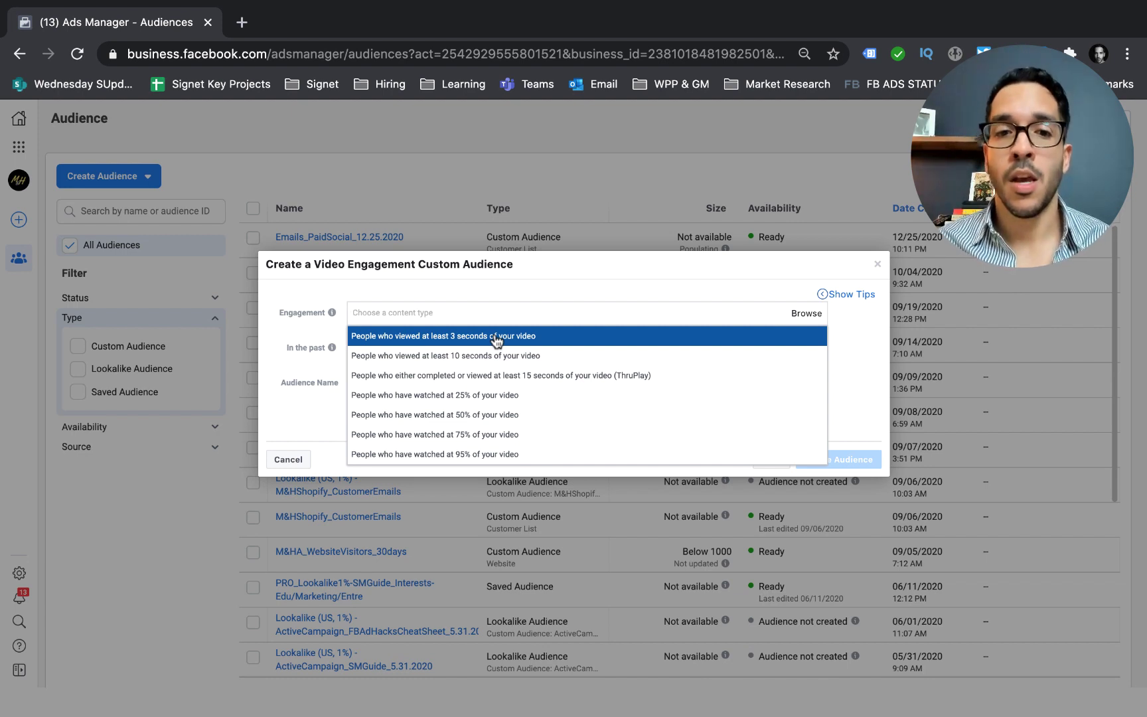
click(530, 377)
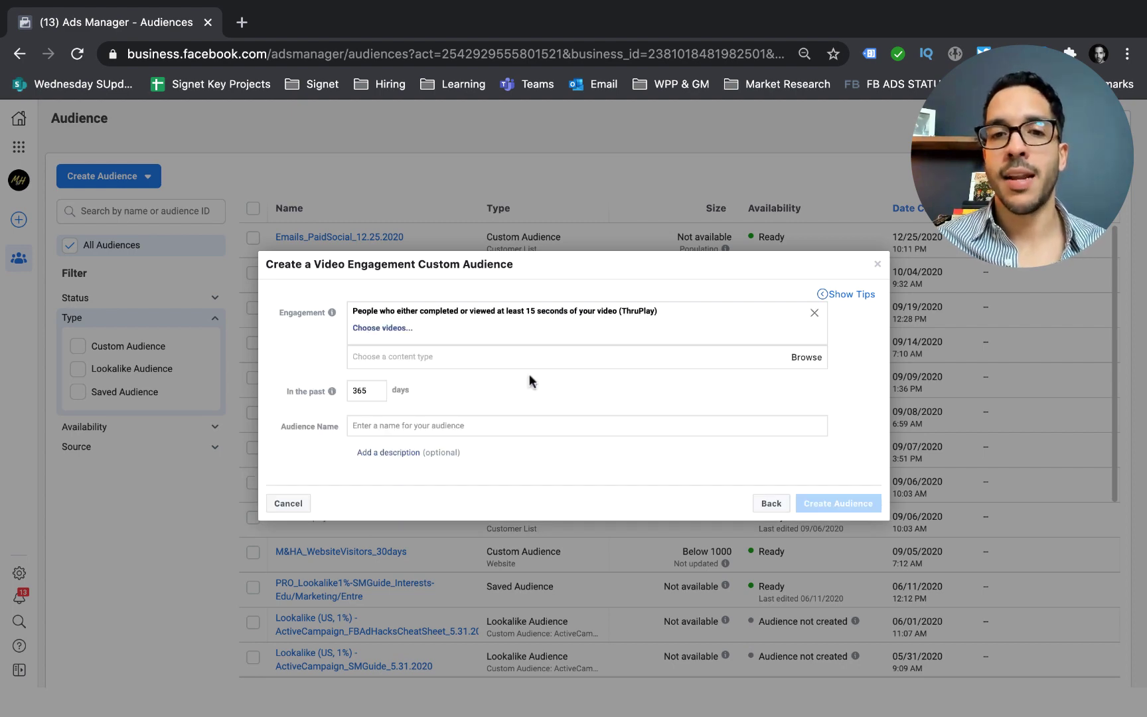
- Open the video selection for the ThruPlay engagement and look through the available Facebook pages
click(396, 329)
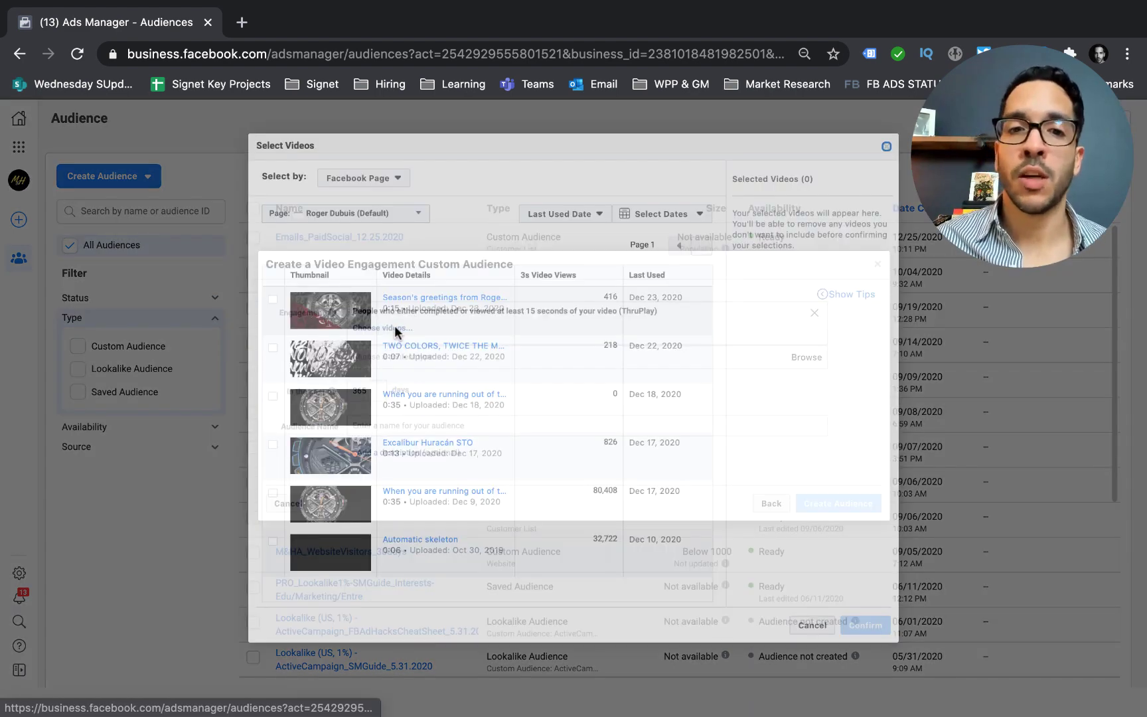
click(370, 221)
scroll(386, 343, down, 10)
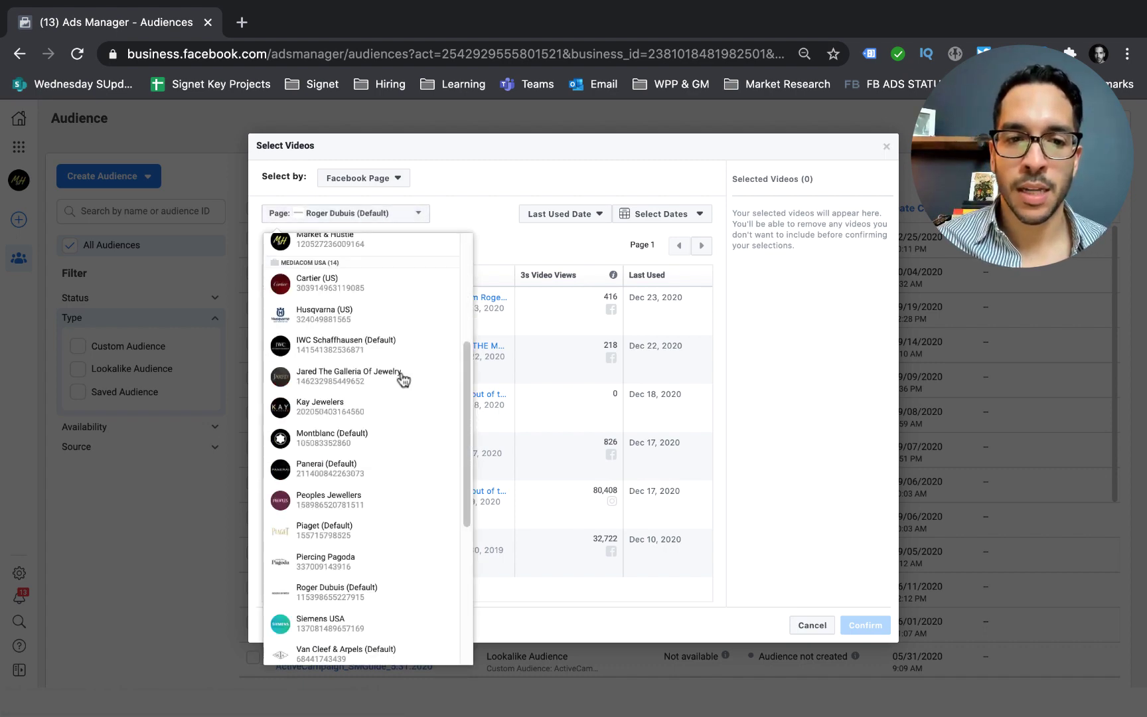
scroll(375, 442, up, 2)
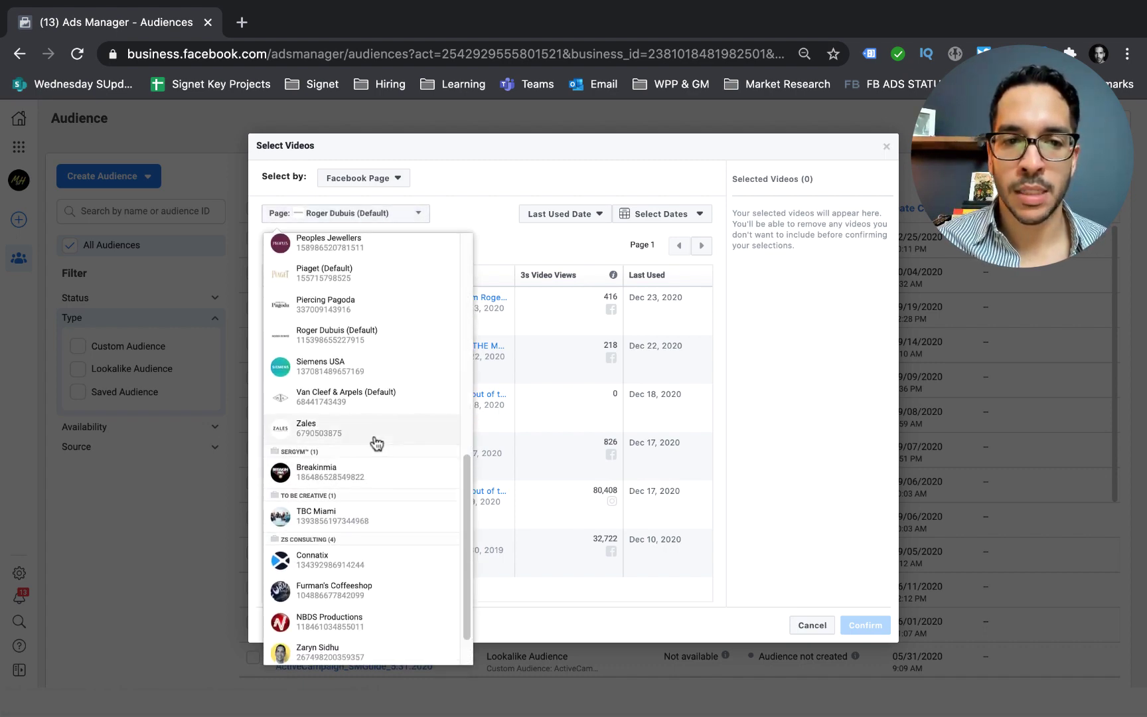
click(507, 222)
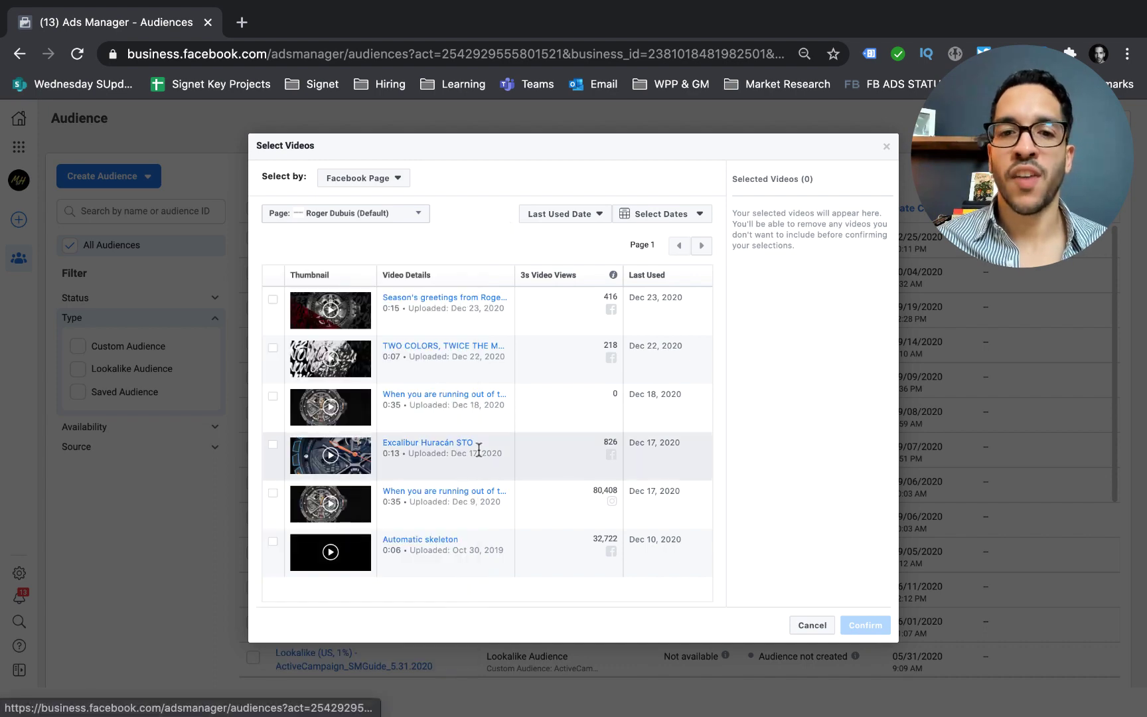
- Add the 35-second video uploaded Dec 9, 2020 to the ThruPlay audience, set the period to 45 days, and return to source selection without creating it
click(272, 496)
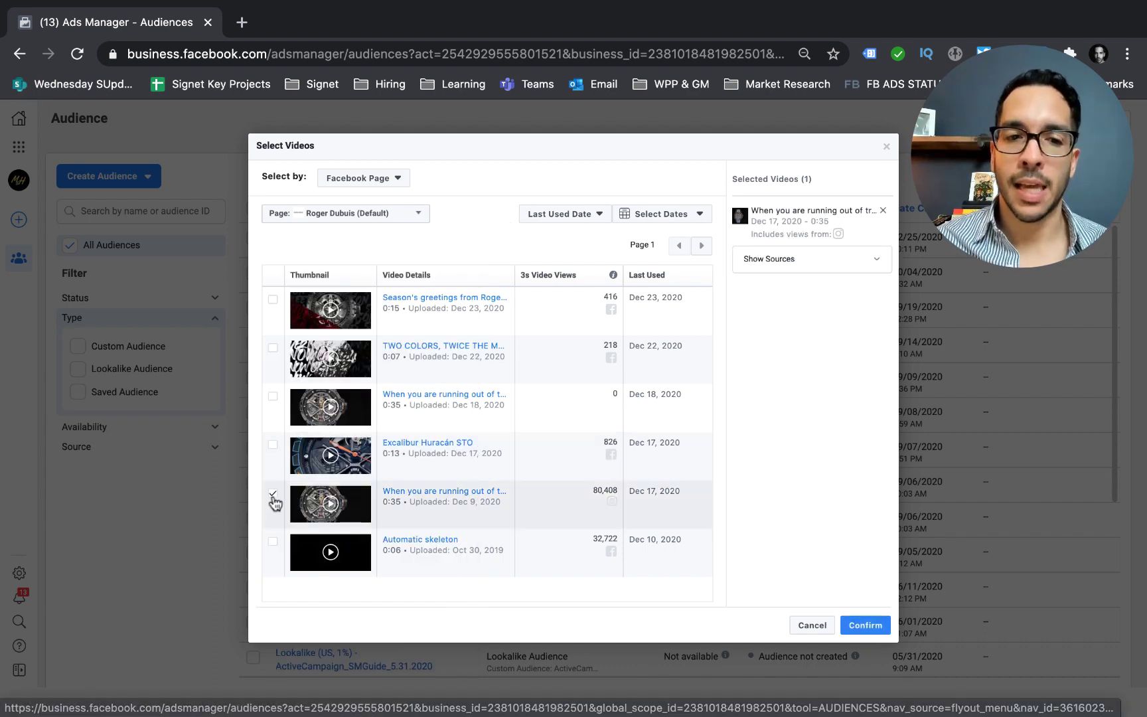
click(862, 627)
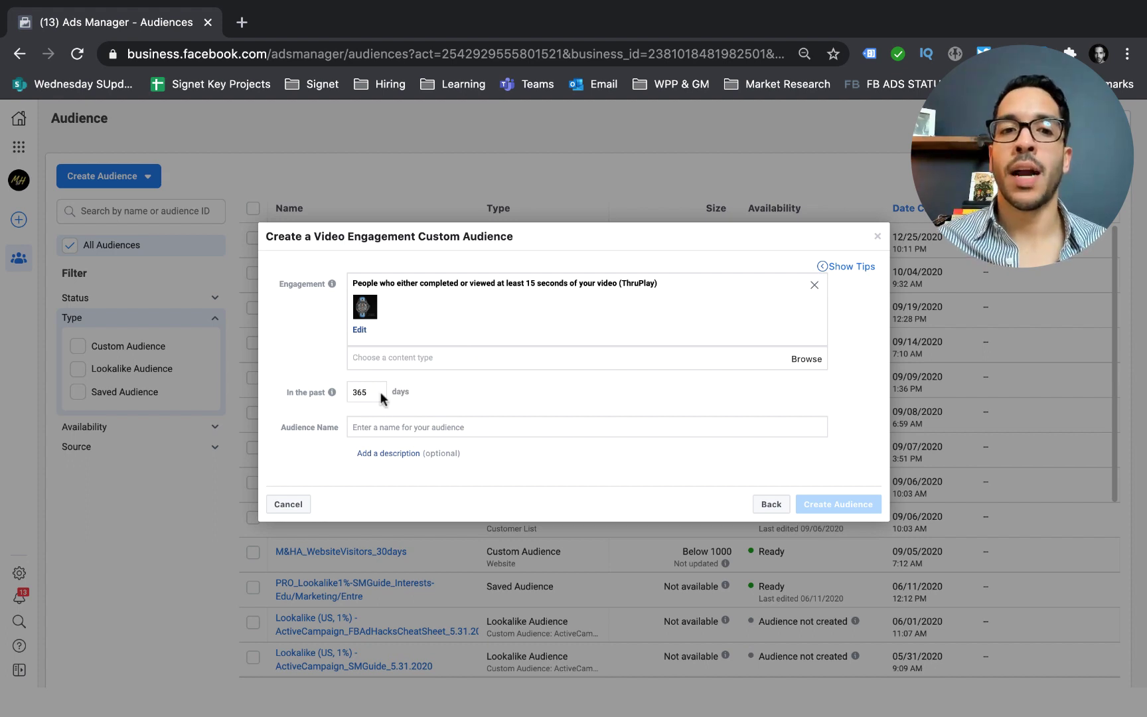
drag(376, 396, 350, 395)
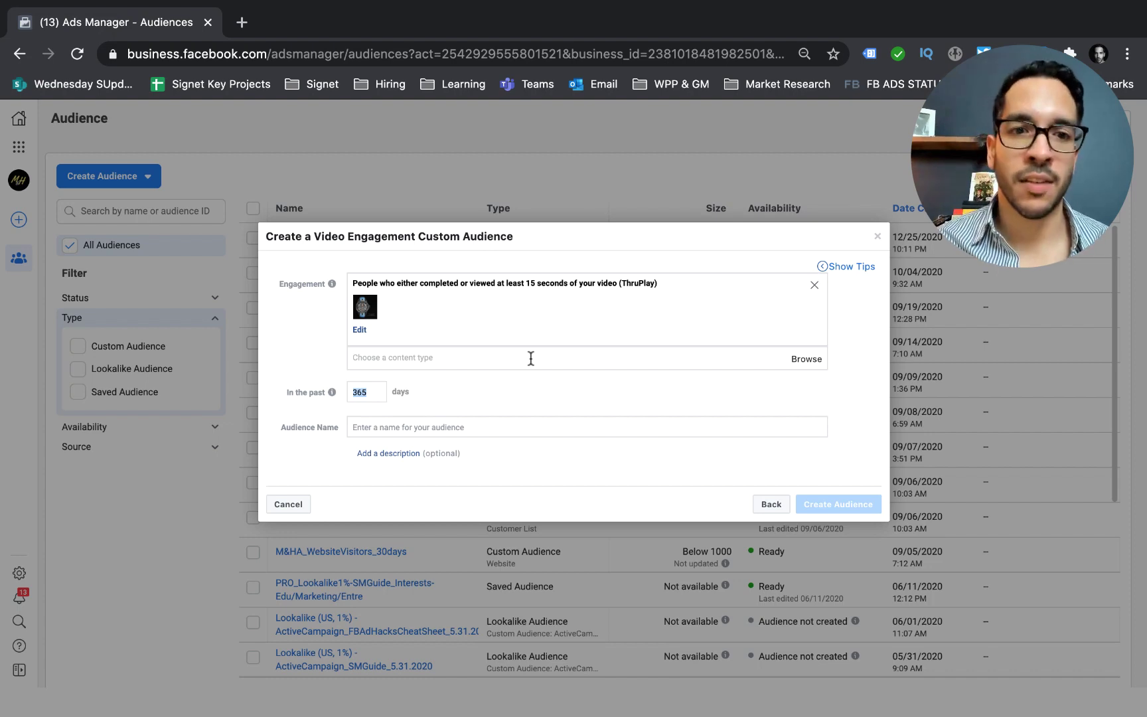
text(45)
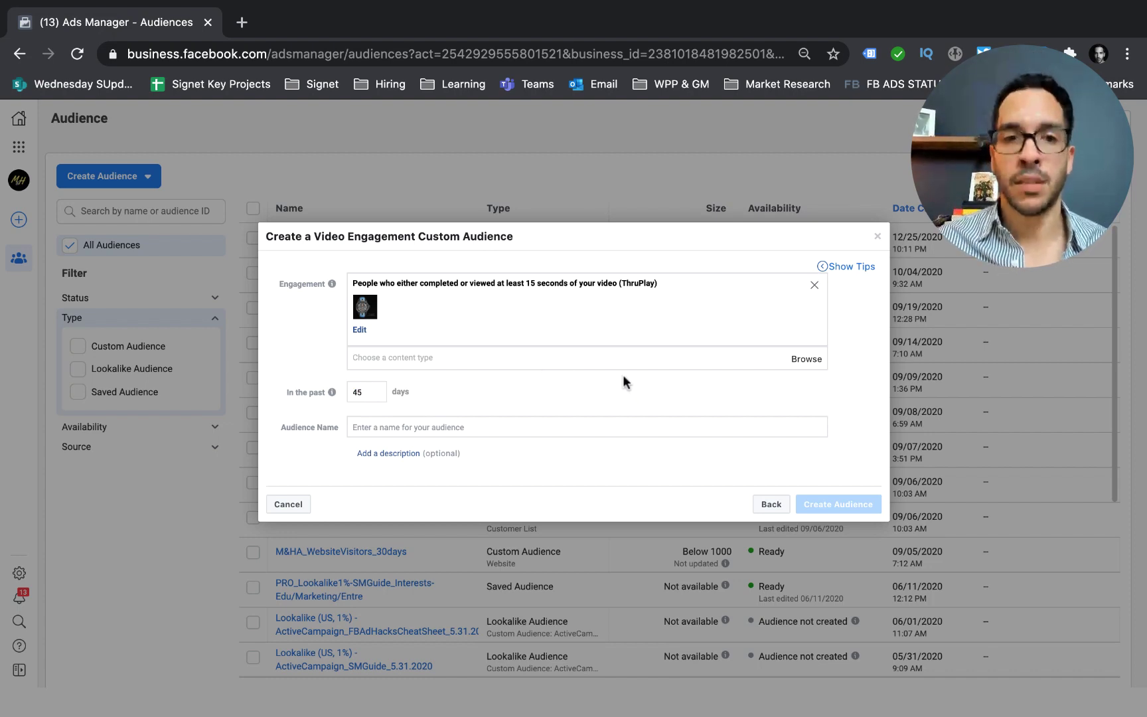
click(772, 505)
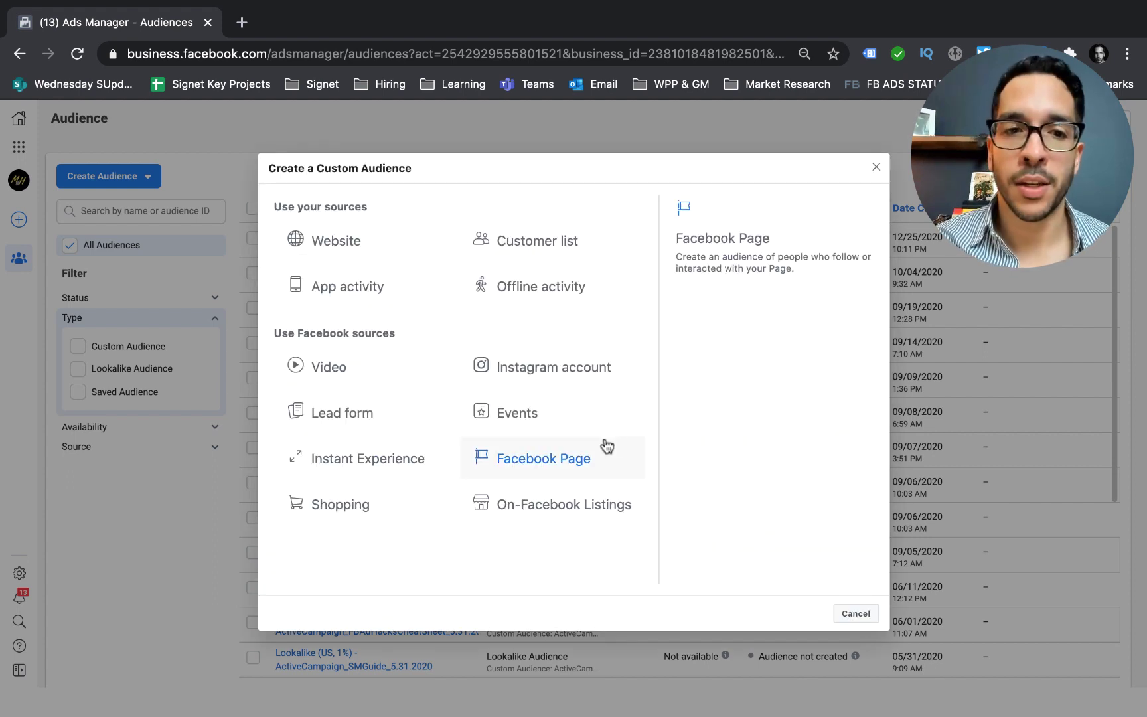
- Look over the criteria for an Instagram account custom audience and return to the source selection
click(603, 369)
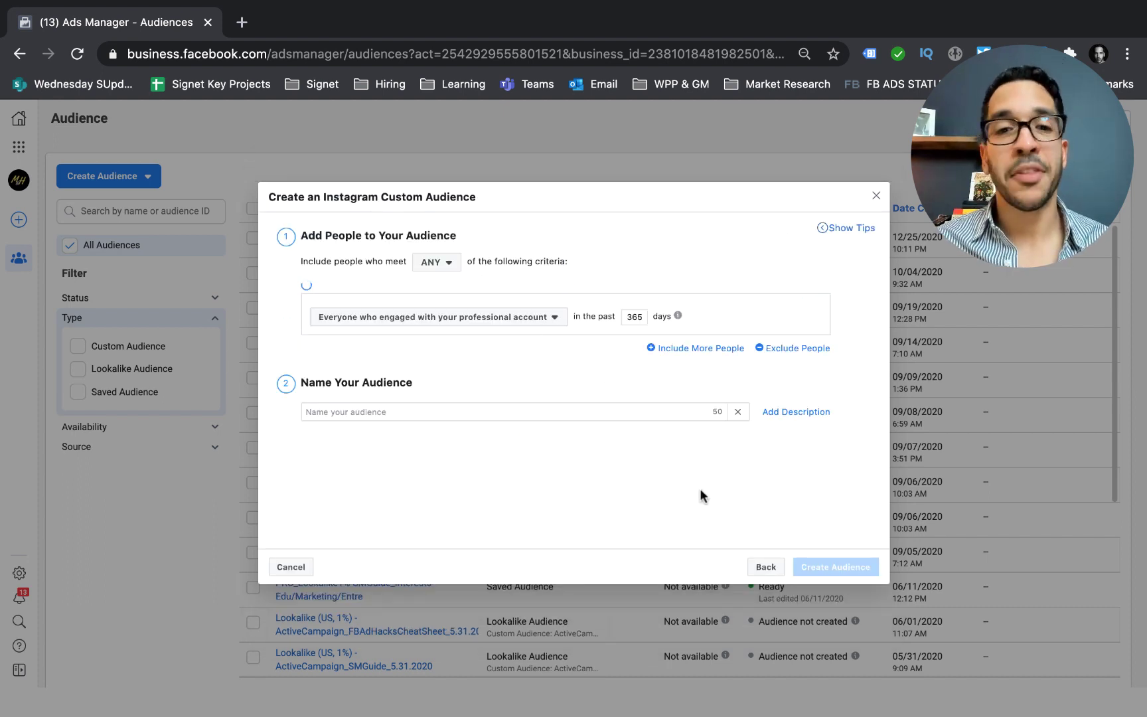
click(758, 570)
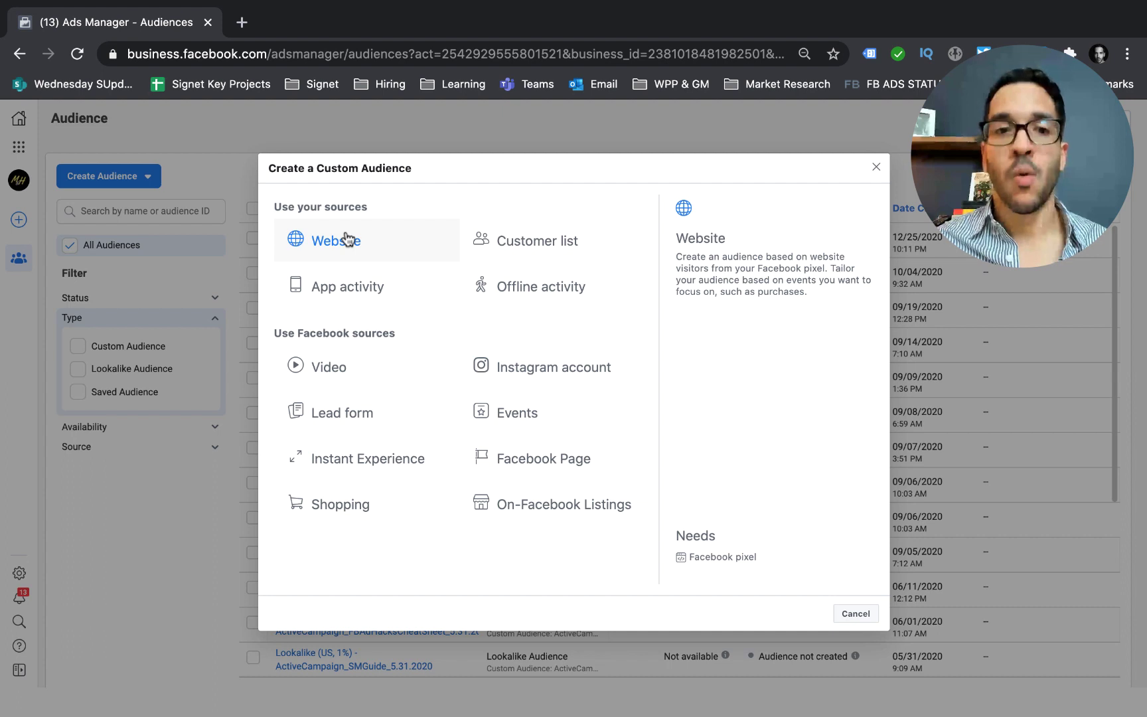
click(375, 368)
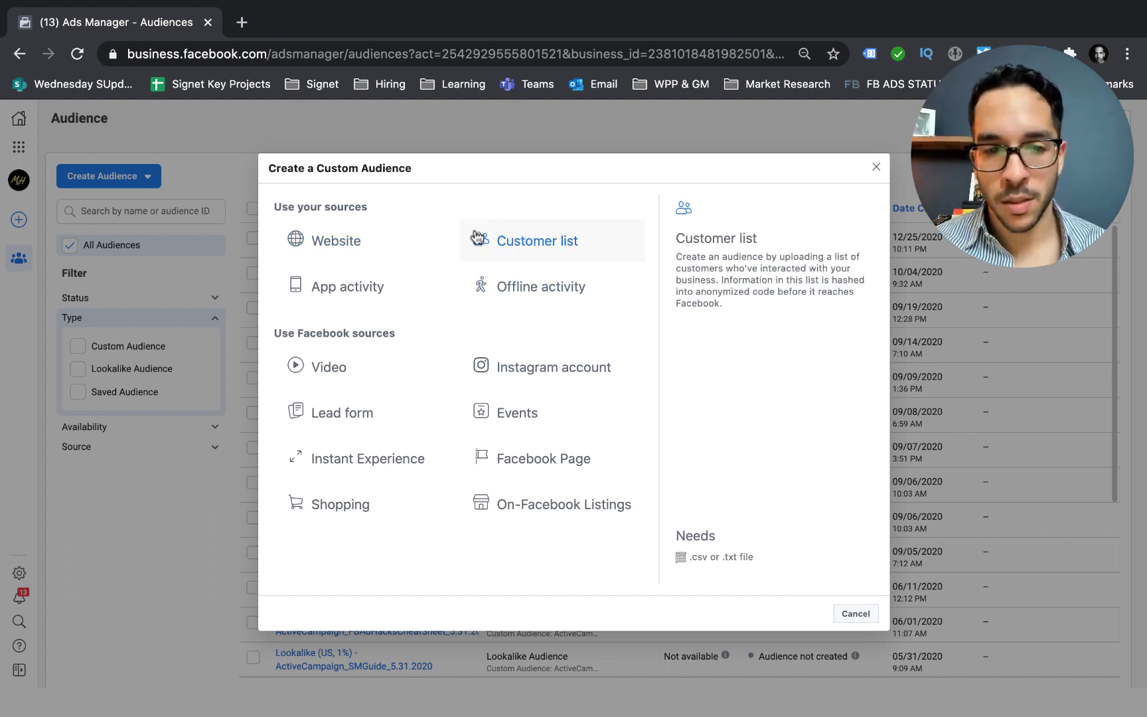
- Examine the criteria available for a Shopping custom audience and close the custom audience setup without creating one
click(370, 518)
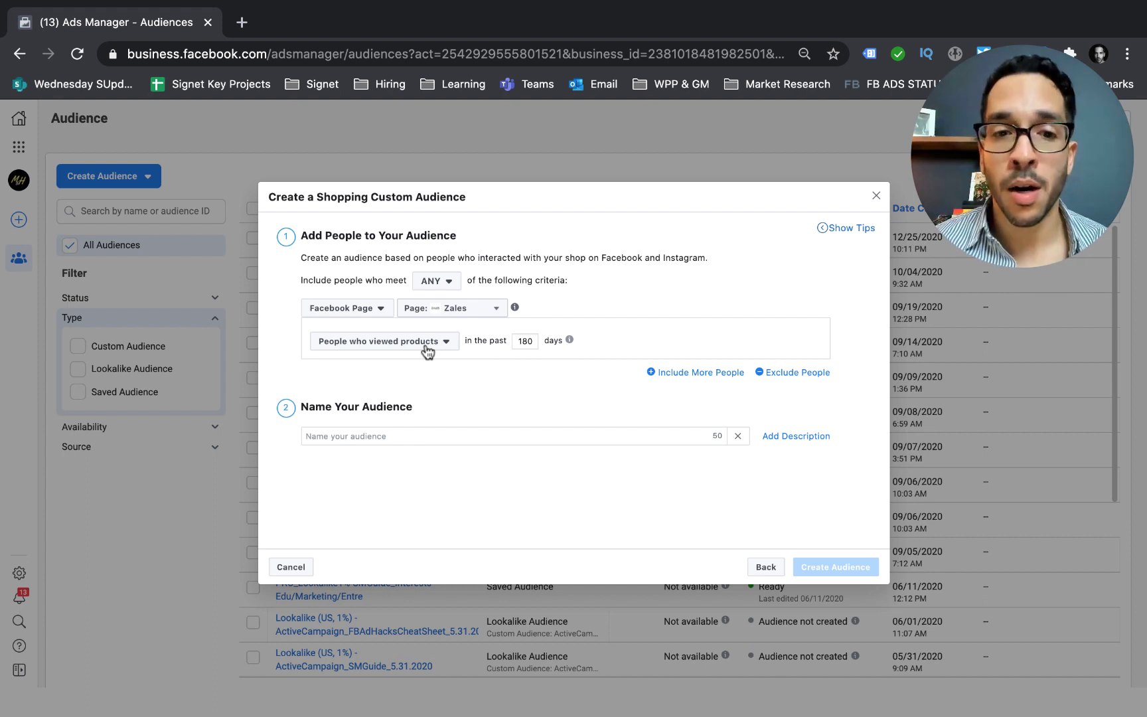
click(427, 352)
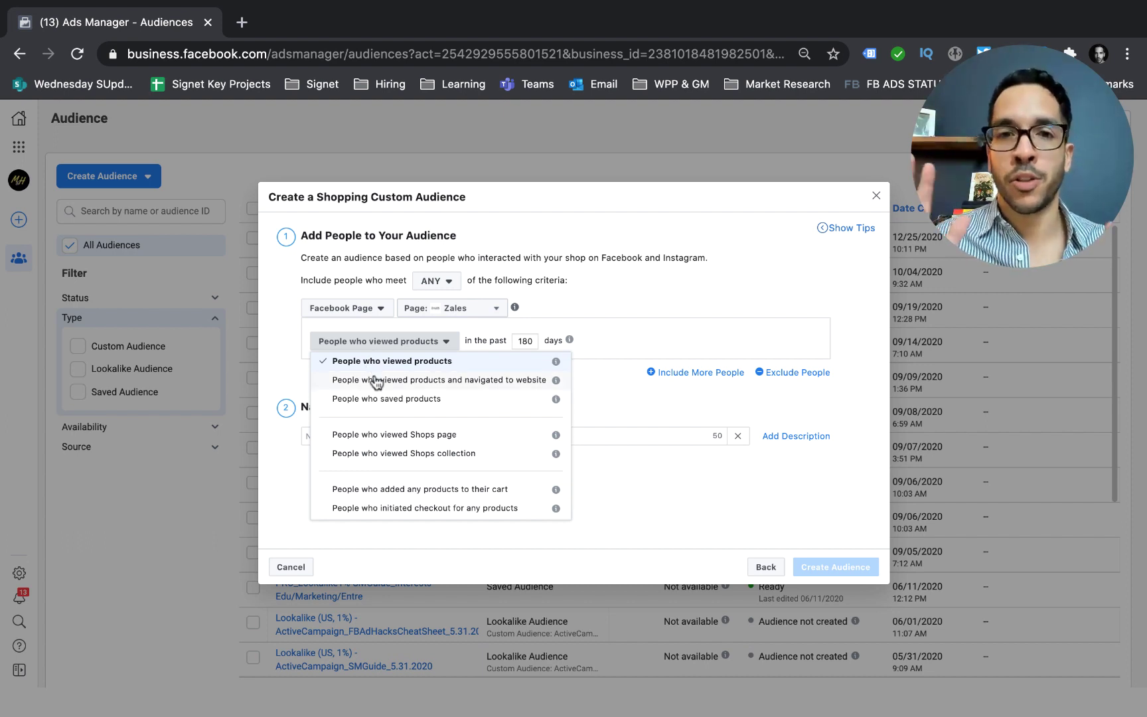
click(774, 565)
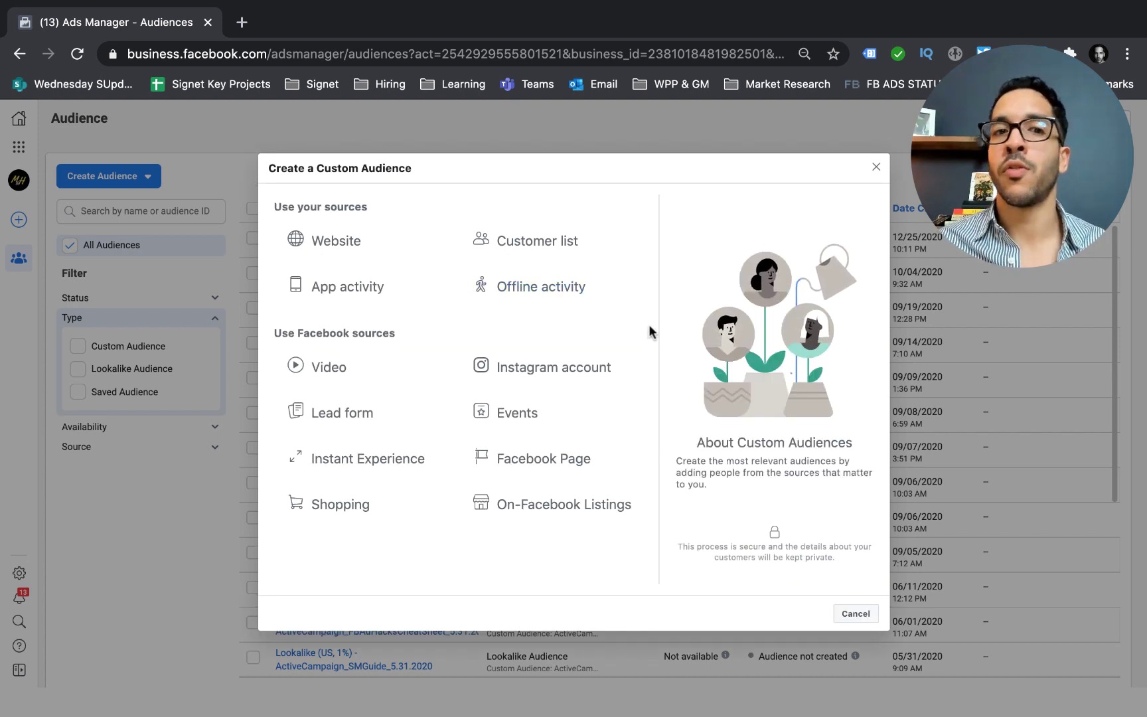
click(876, 167)
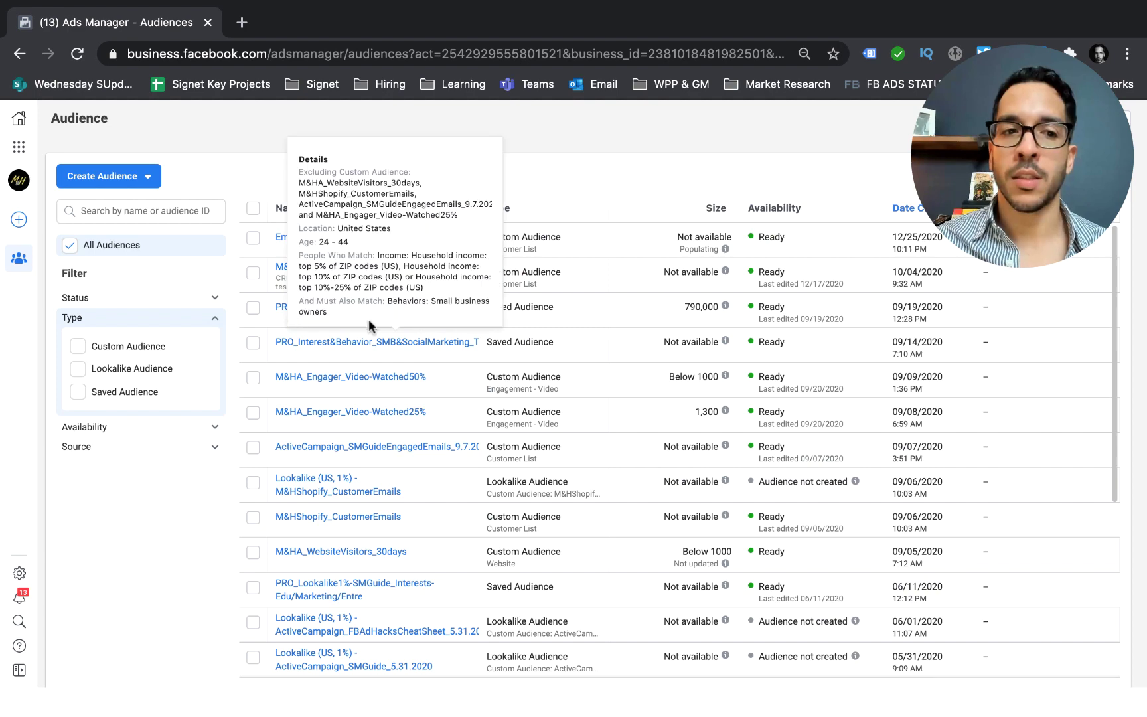
- Filter the audience list to custom audiences and start a new lookalike audience
click(79, 351)
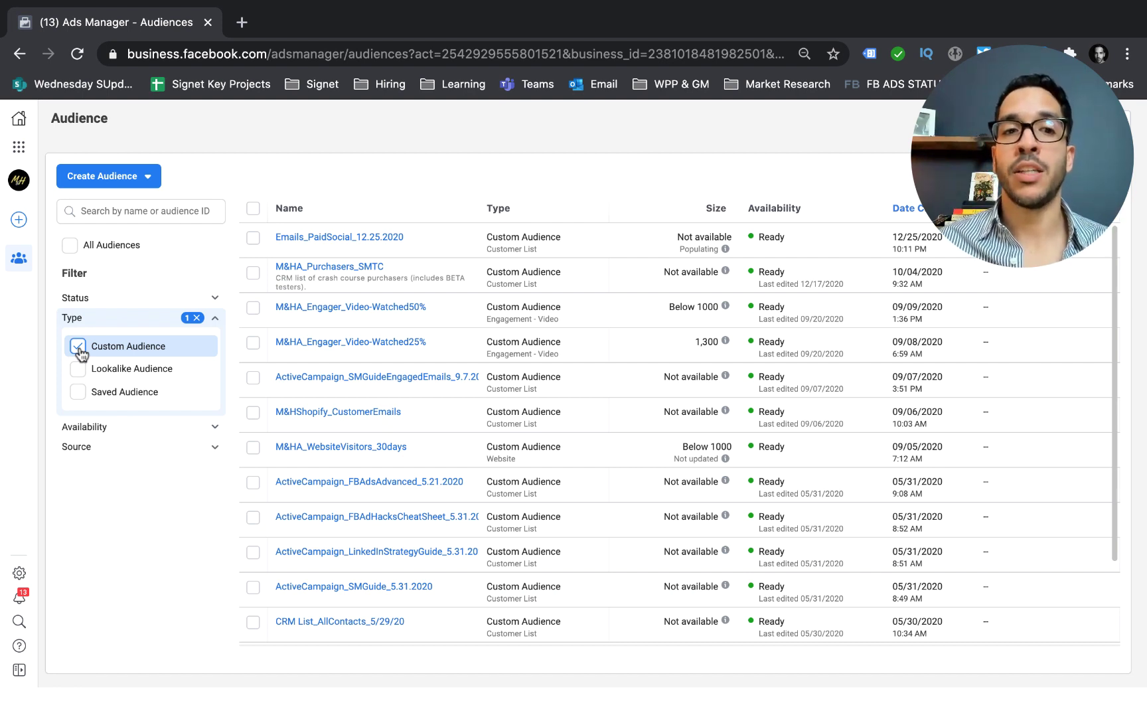
click(103, 175)
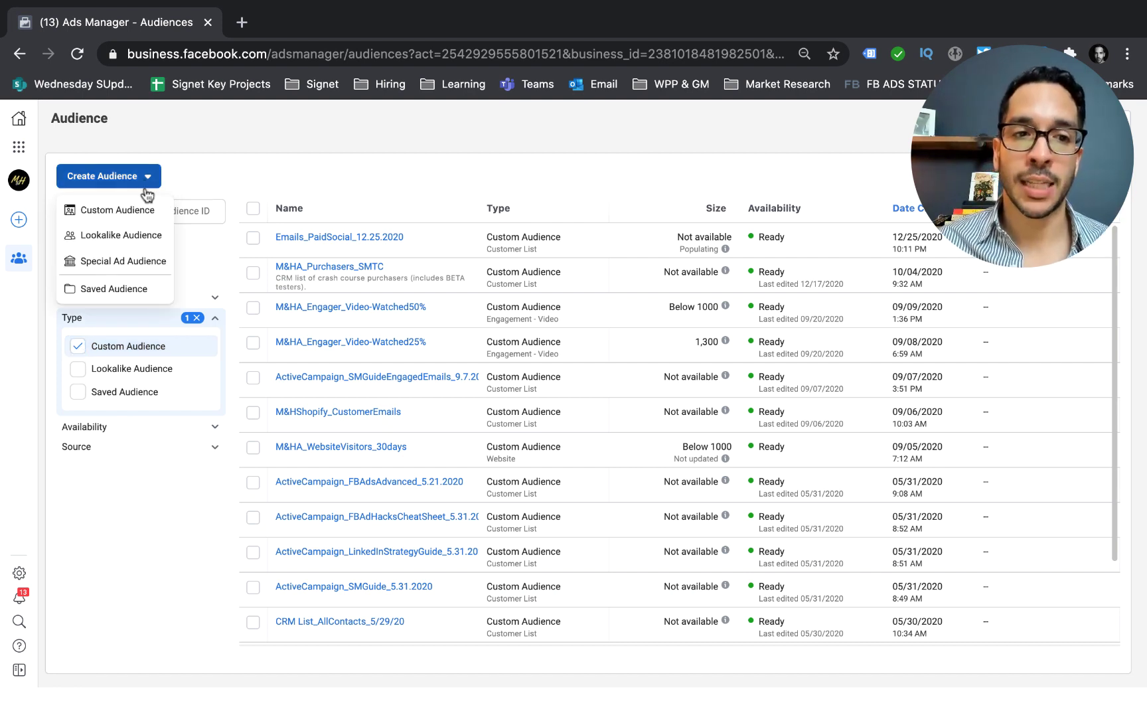
click(135, 239)
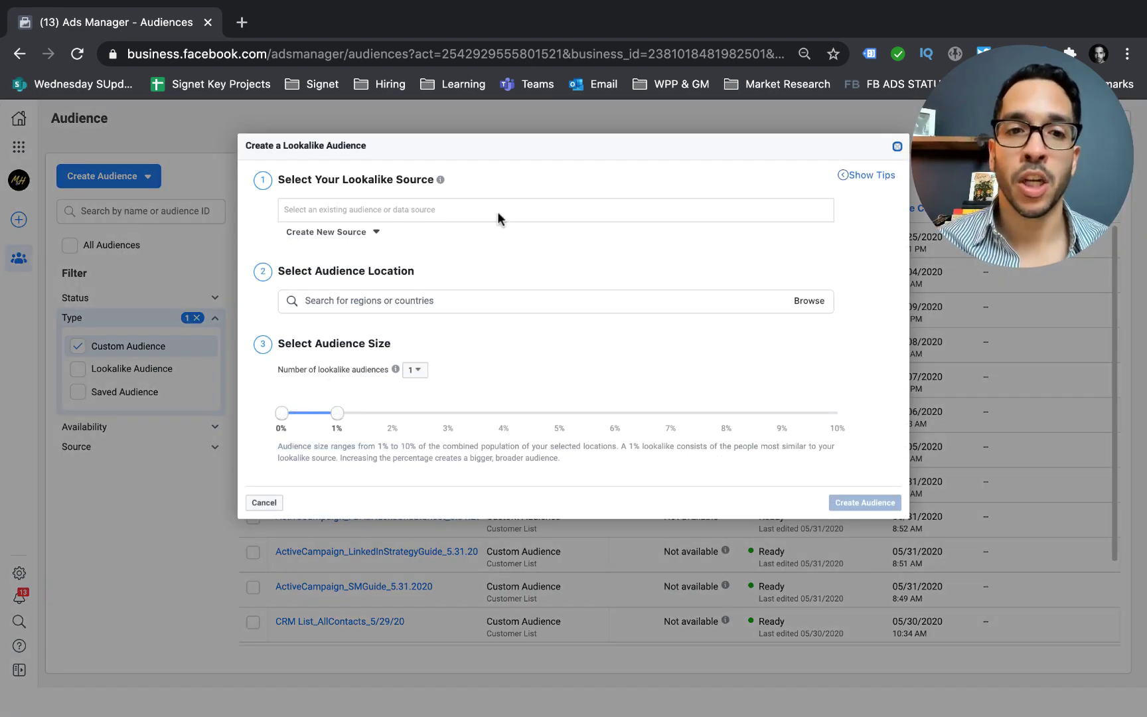